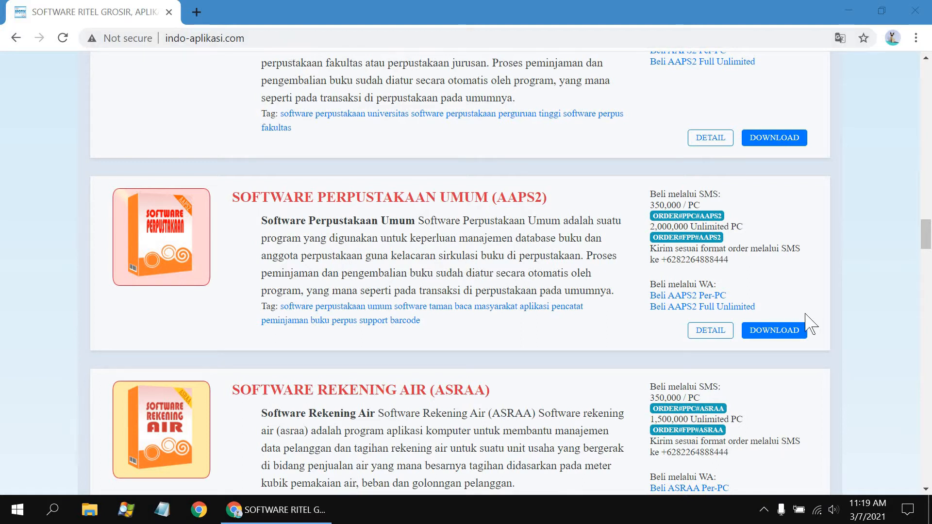
Download the software-perpustakaan-umum-(aaps2).zip from indo-aplikasi.com and open it.
click(782, 332)
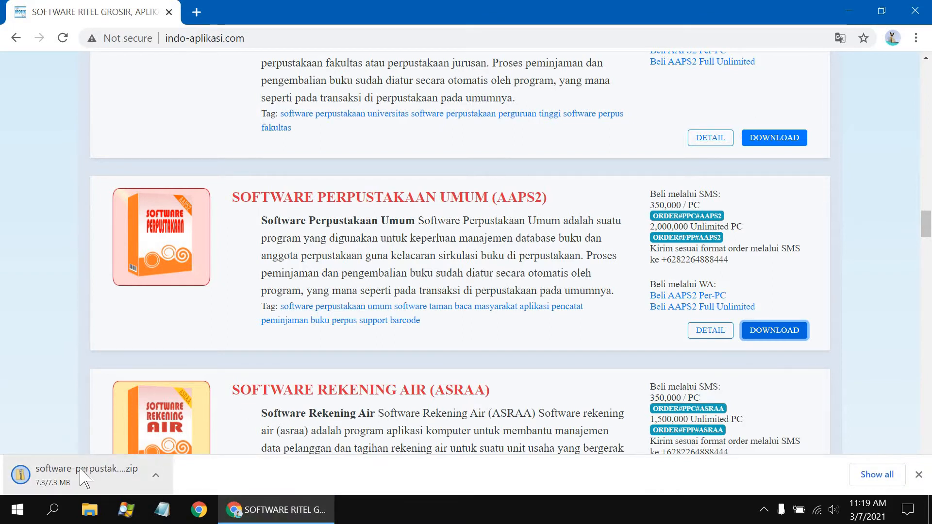
click(72, 480)
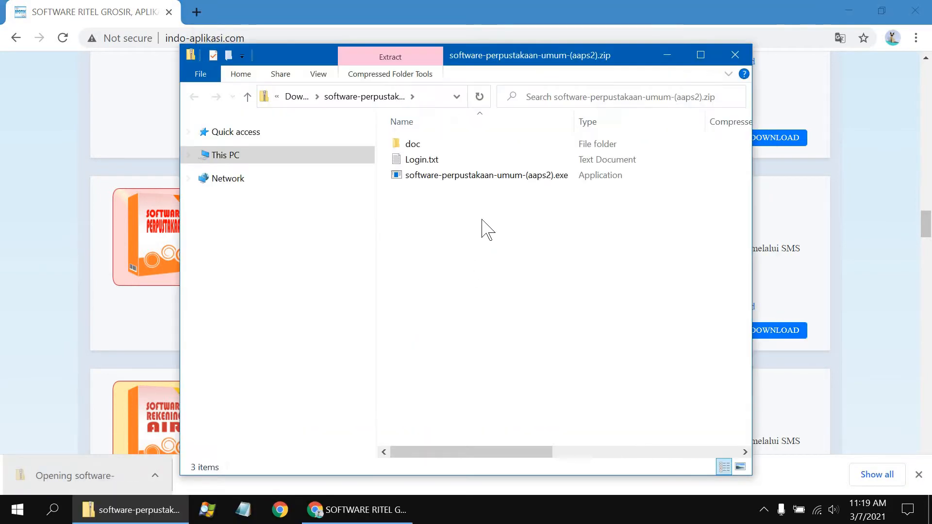
Run the AAPS2 installer from the zip, allowing it past the unrecognized-app warning.
double_click(510, 177)
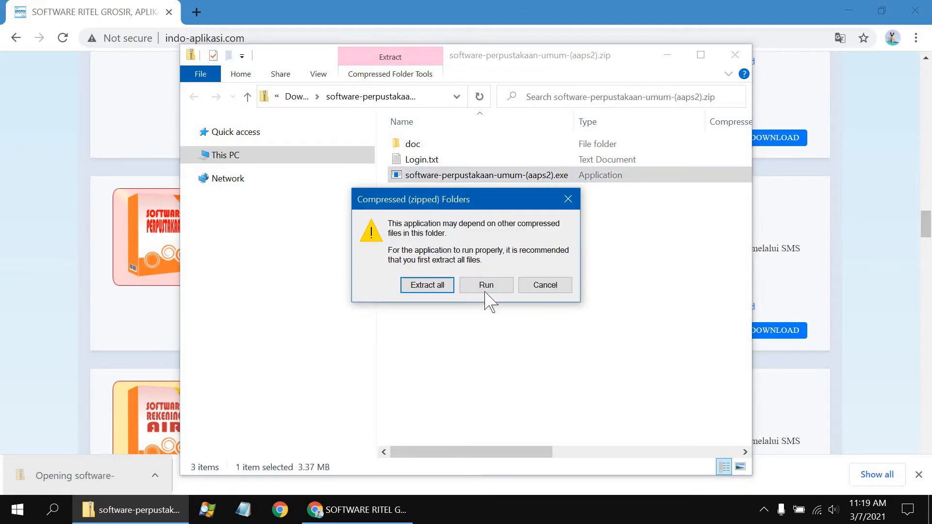
click(489, 290)
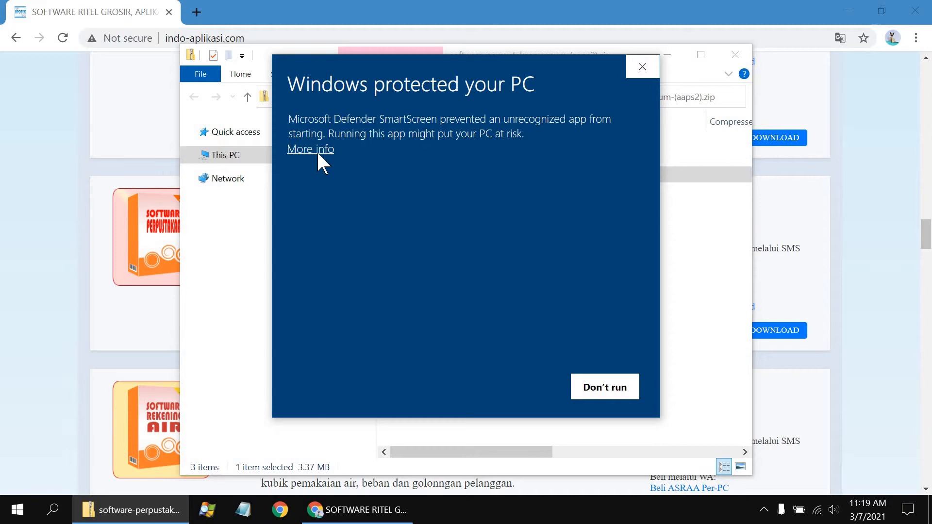
click(316, 150)
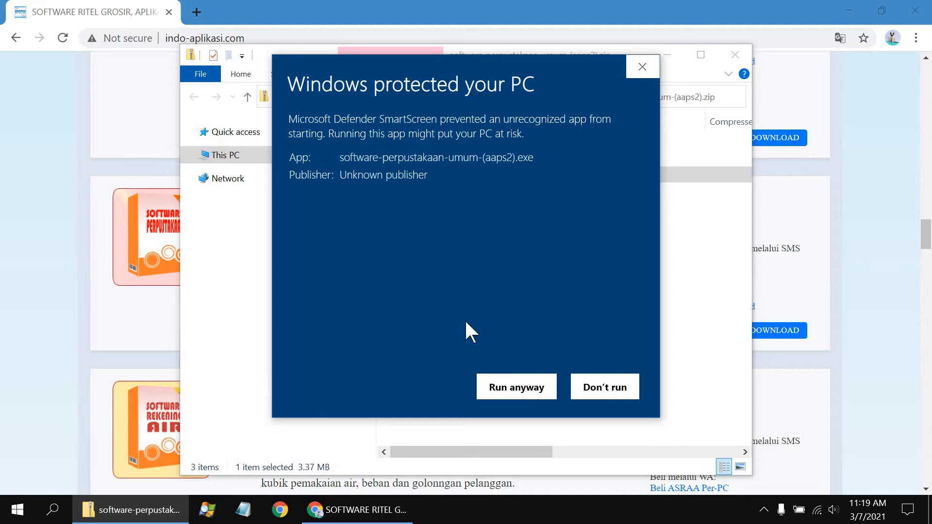
click(500, 386)
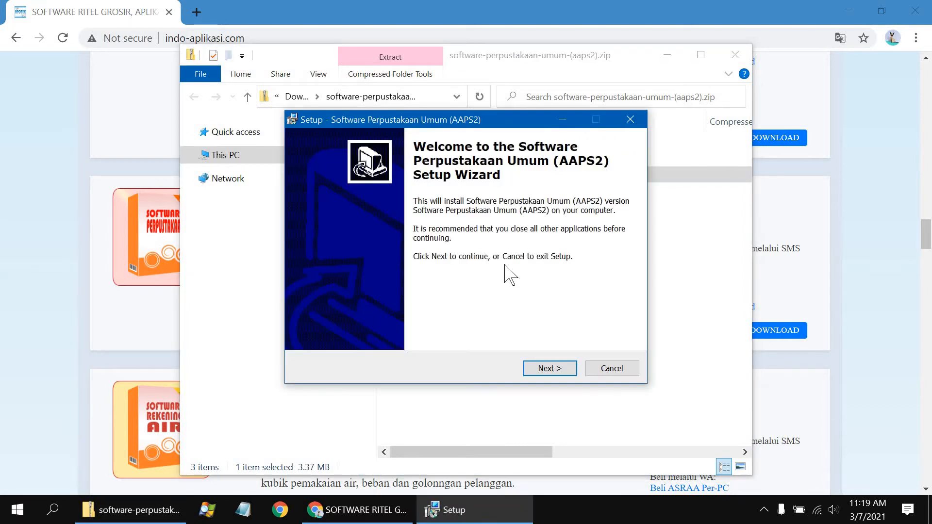
Install AAPS2 with the default location and Start Menu folder, then close the zip and show the desktop.
click(549, 369)
click(550, 369)
click(549, 369)
click(550, 368)
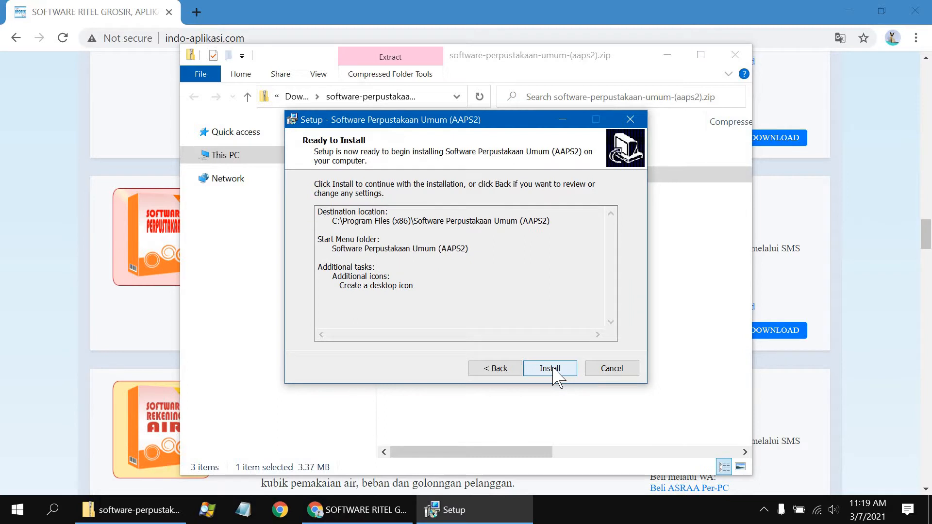
click(552, 370)
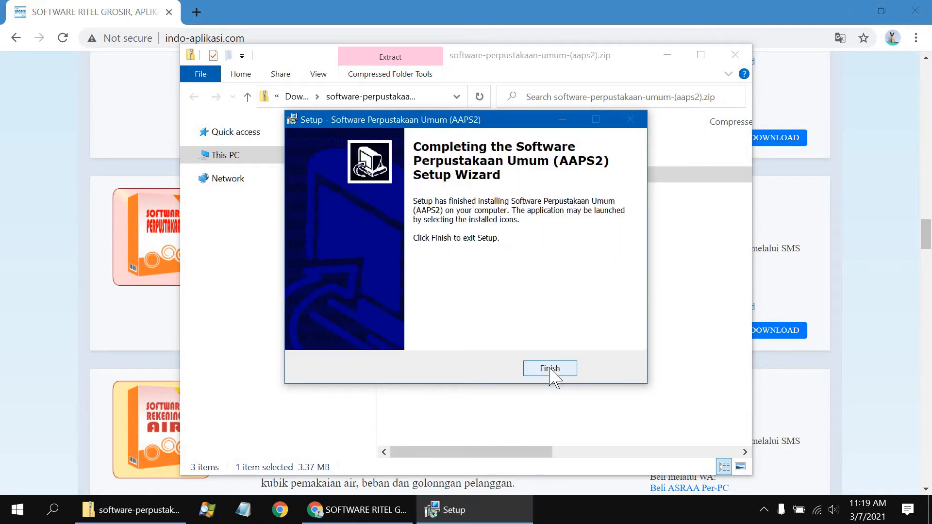
click(549, 368)
click(743, 57)
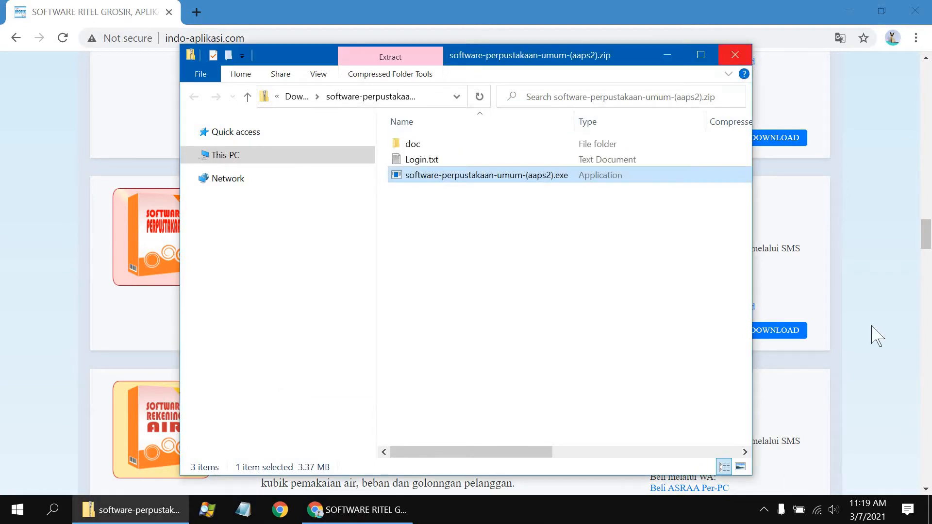
click(930, 512)
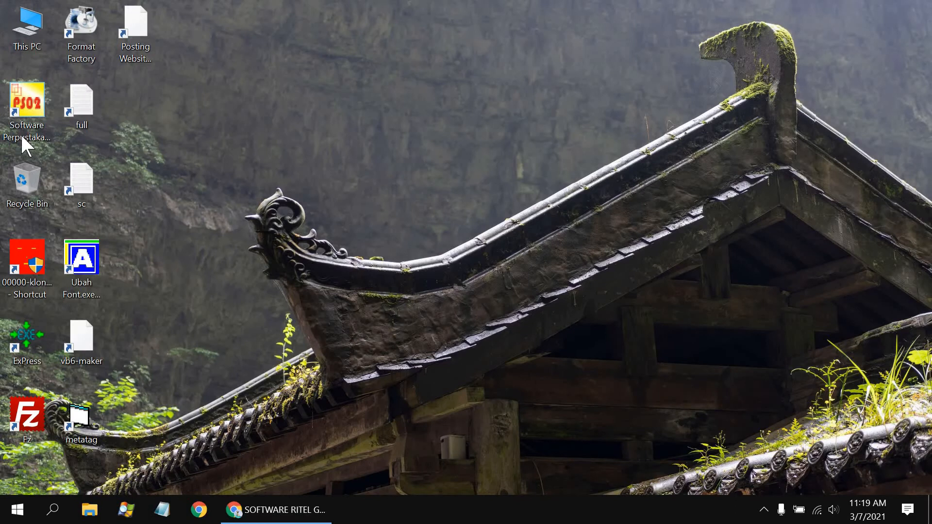
Set the AAPS2 desktop shortcut's compatibility mode to Windows XP (Service Pack 3).
right_click(35, 103)
click(113, 415)
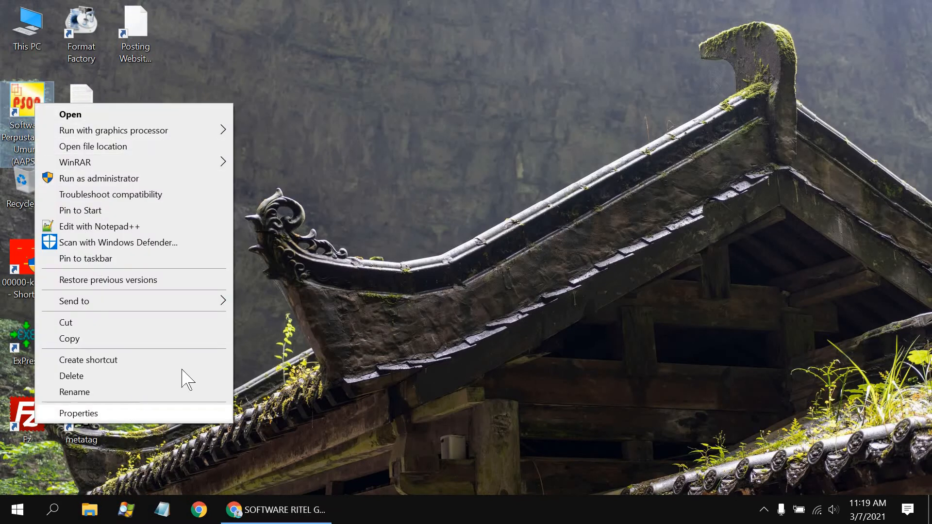
click(546, 114)
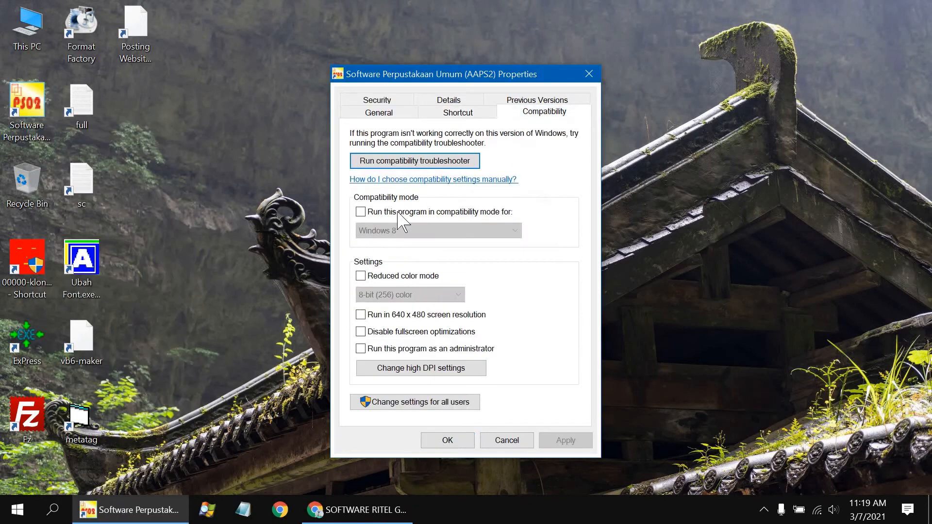
click(360, 212)
click(461, 232)
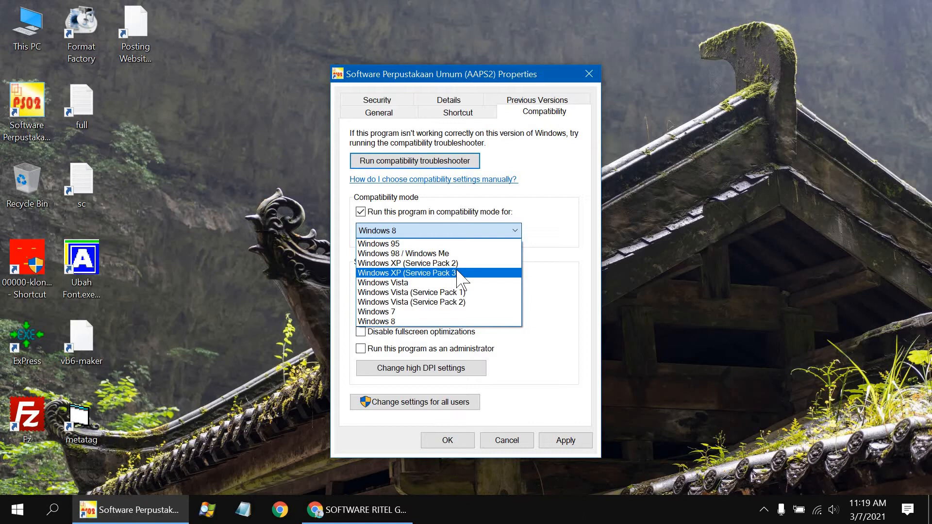
click(461, 273)
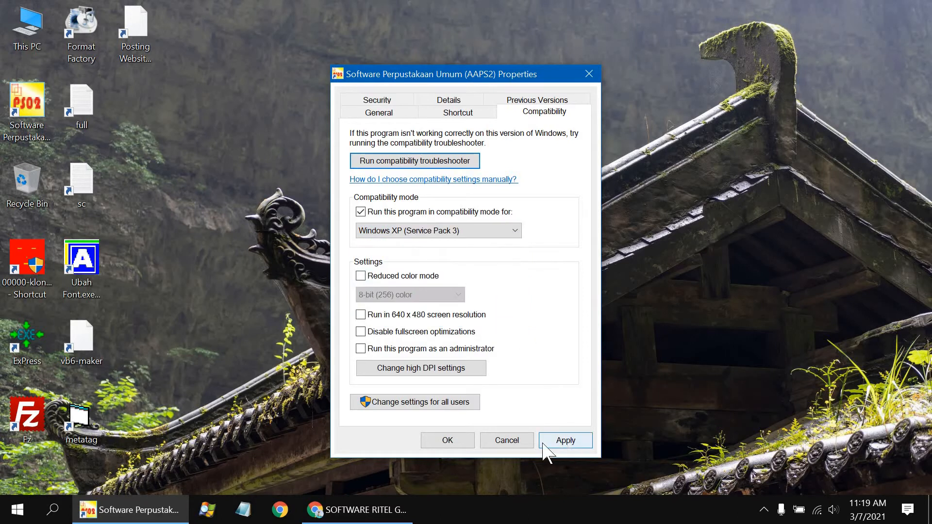
click(558, 441)
click(446, 442)
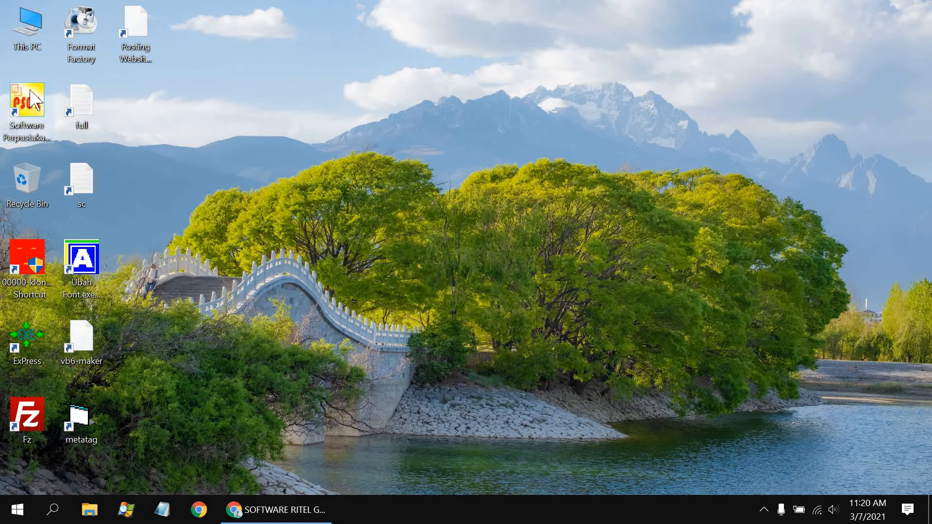
Launch AAPS2, log in, dismiss the registration notice, maximize, and open MASTER > PENGATURAN.
double_click(30, 92)
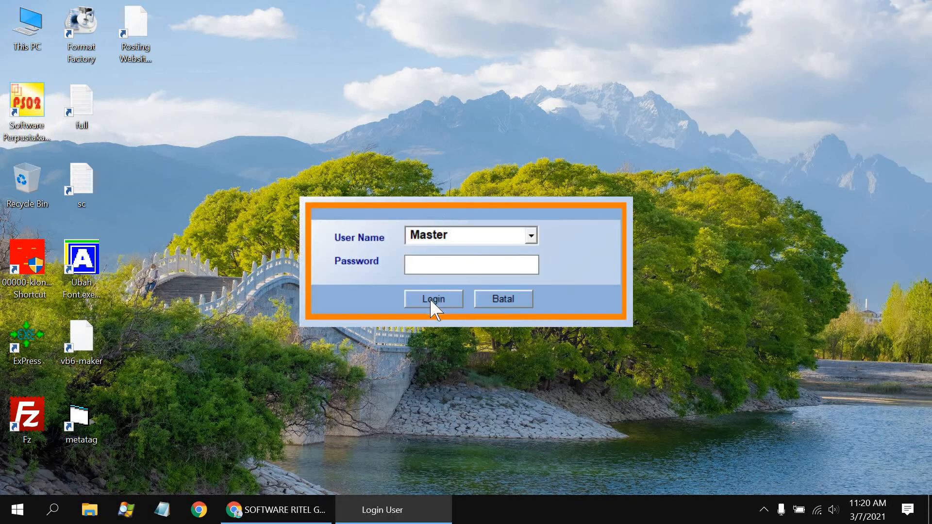
click(431, 301)
click(601, 181)
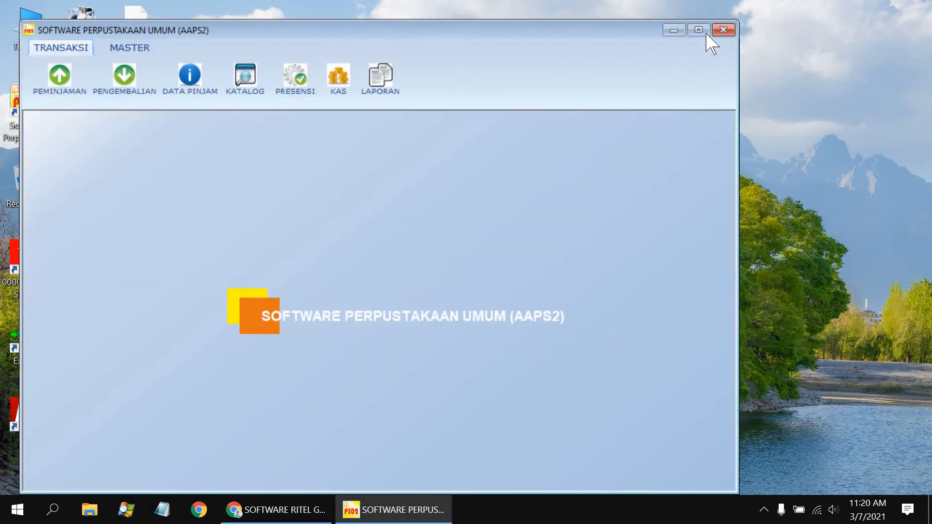
click(698, 30)
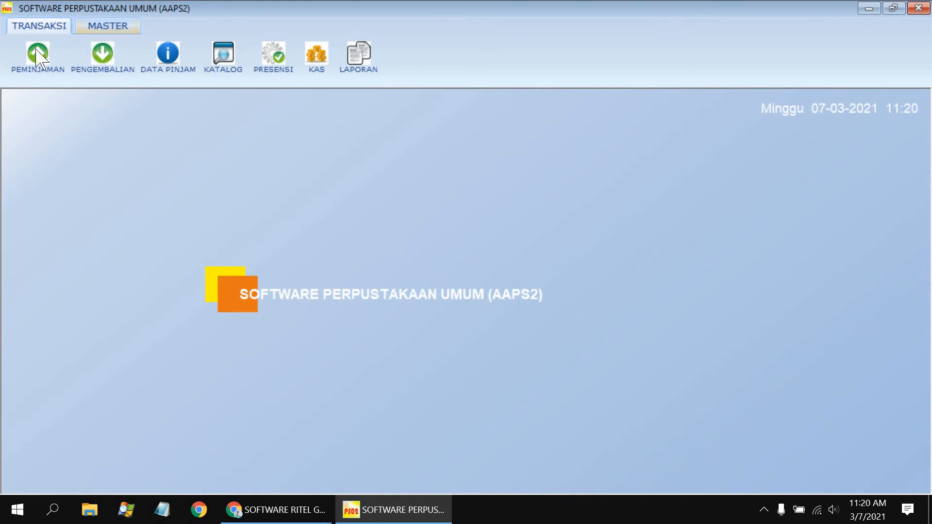
click(108, 27)
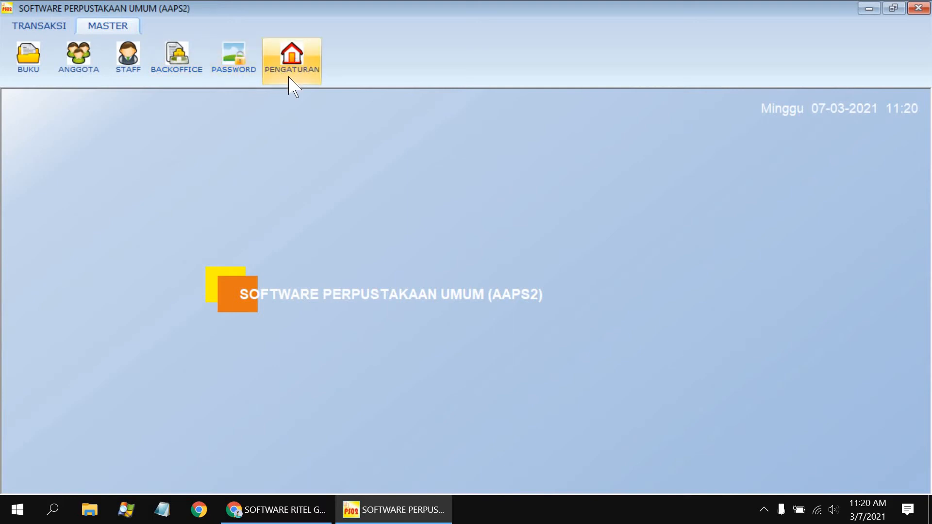
click(292, 61)
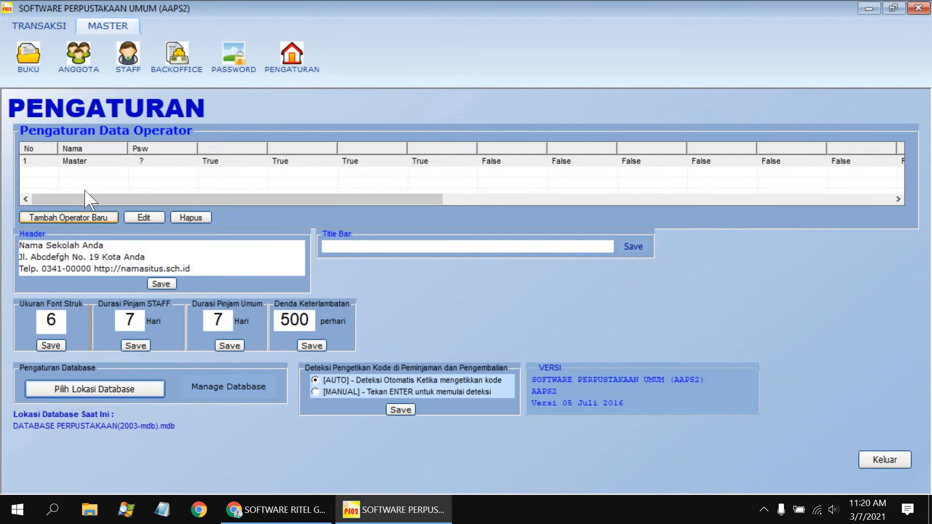
Rename the first operator and save the change.
double_click(224, 162)
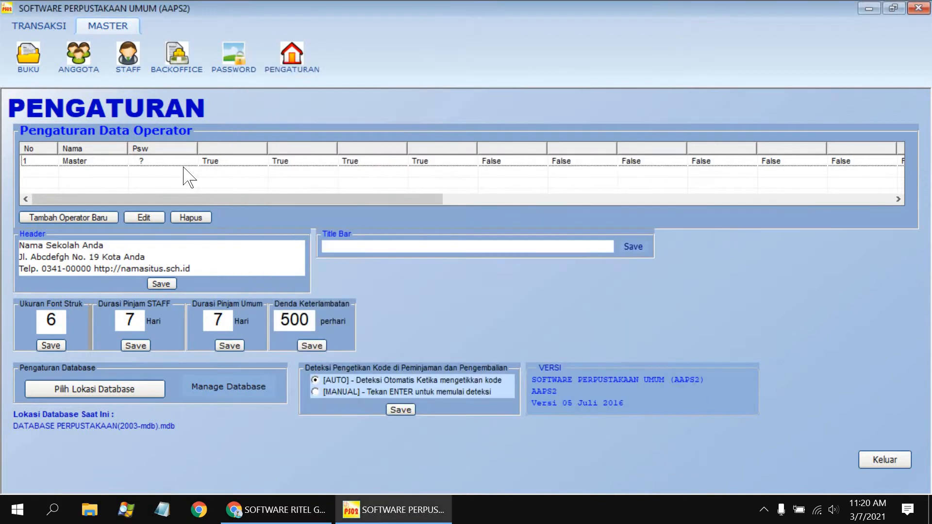
double_click(226, 163)
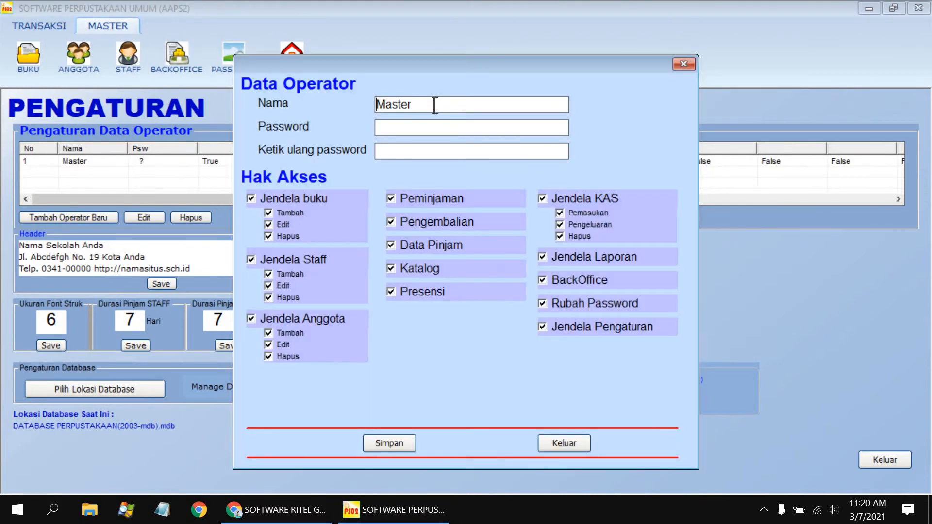
double_click(435, 104)
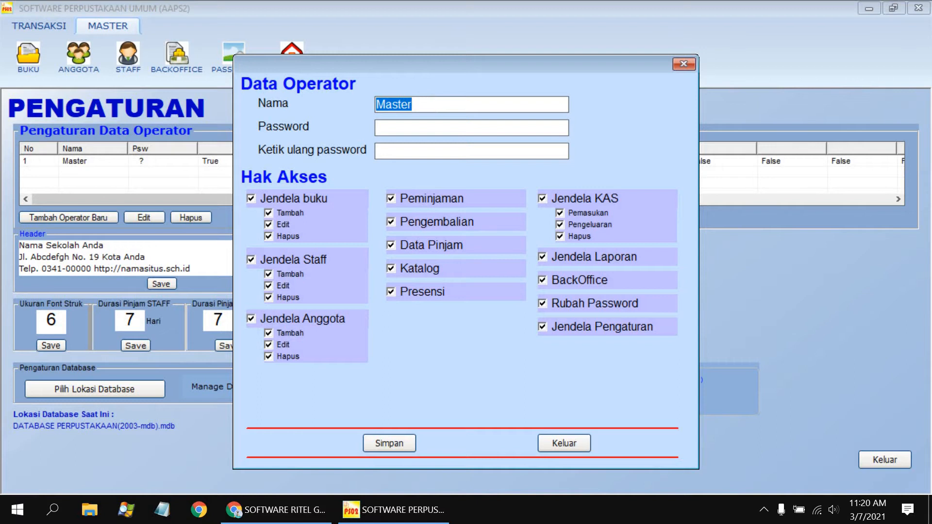
text(Dewi)
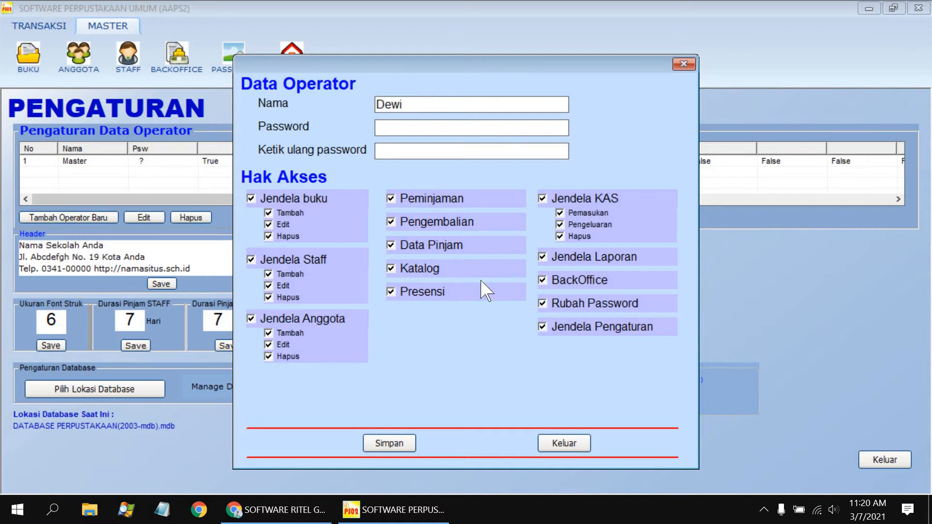
click(384, 443)
click(549, 302)
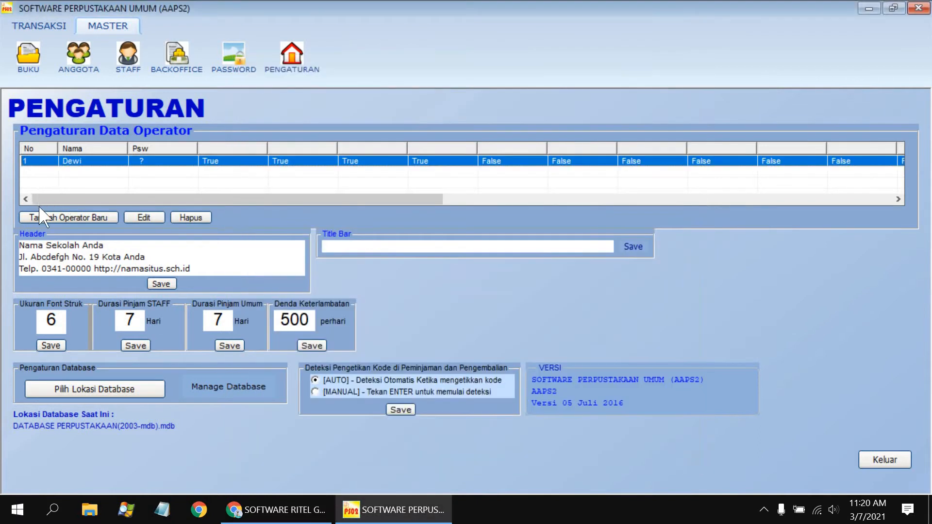
Start a new operator and grant add, edit and delete rights for books, staff and members.
click(70, 217)
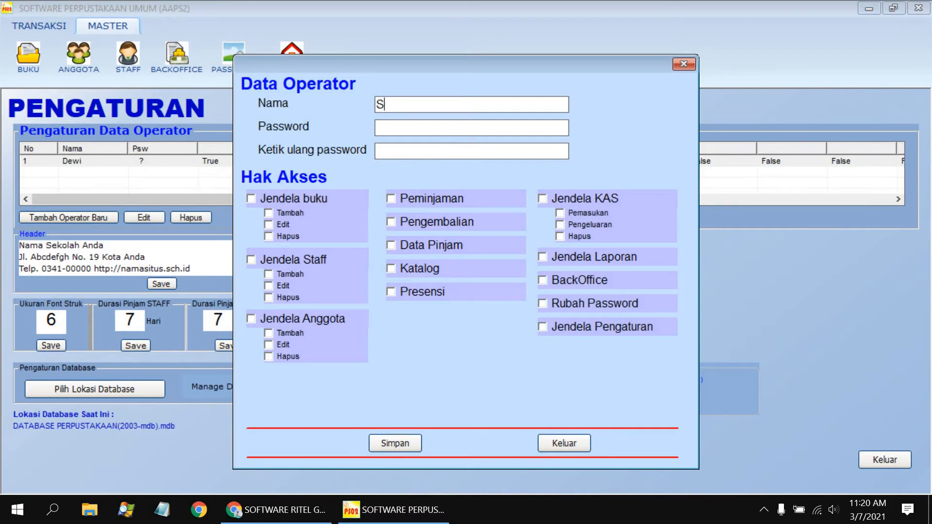
text(Sinta)
click(281, 214)
click(282, 225)
click(283, 236)
click(283, 274)
click(282, 285)
click(282, 297)
click(282, 344)
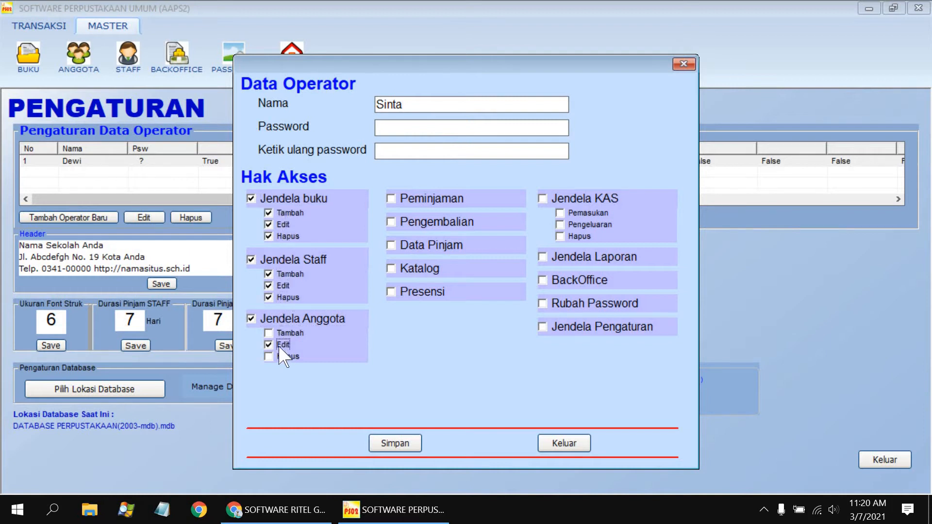
click(283, 356)
click(340, 333)
Grant attendance, catalogue, loan, return, cash, report, BackOffice, password and settings access, then save the operator.
click(416, 291)
click(413, 268)
click(421, 245)
click(419, 222)
click(417, 200)
click(586, 200)
click(584, 214)
click(582, 224)
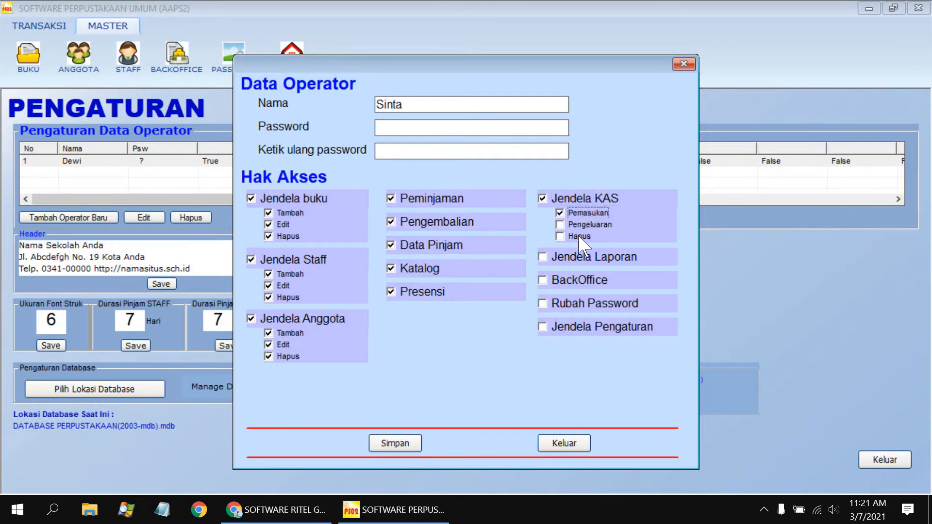
click(579, 236)
click(575, 260)
click(571, 281)
click(567, 303)
key(Tab)
click(395, 443)
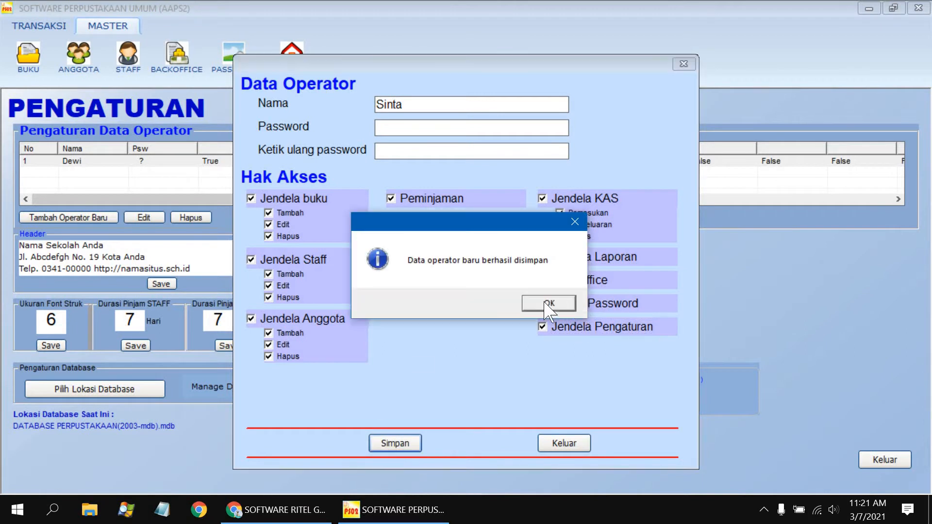
click(546, 304)
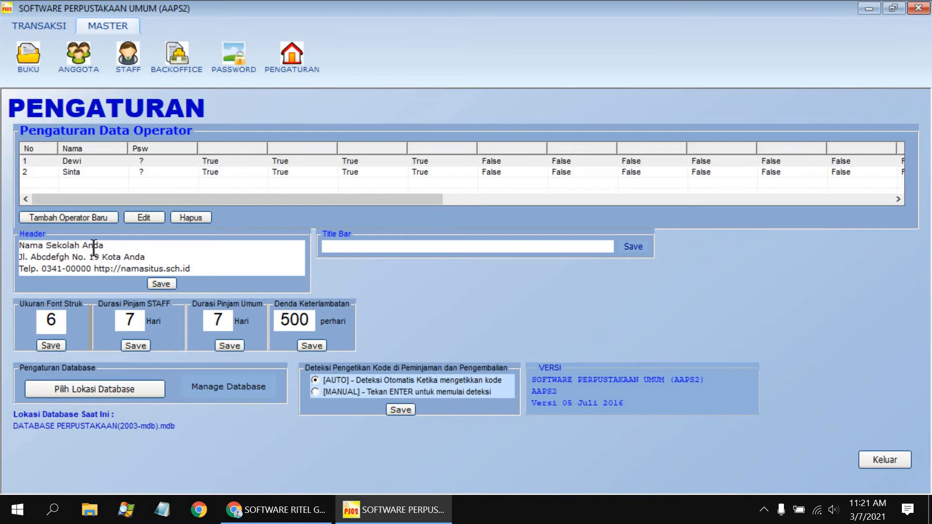
Change the header's first line to 'Taman Baca Masyarakat Desa XYZ' and save it.
drag(127, 247, 0, 247)
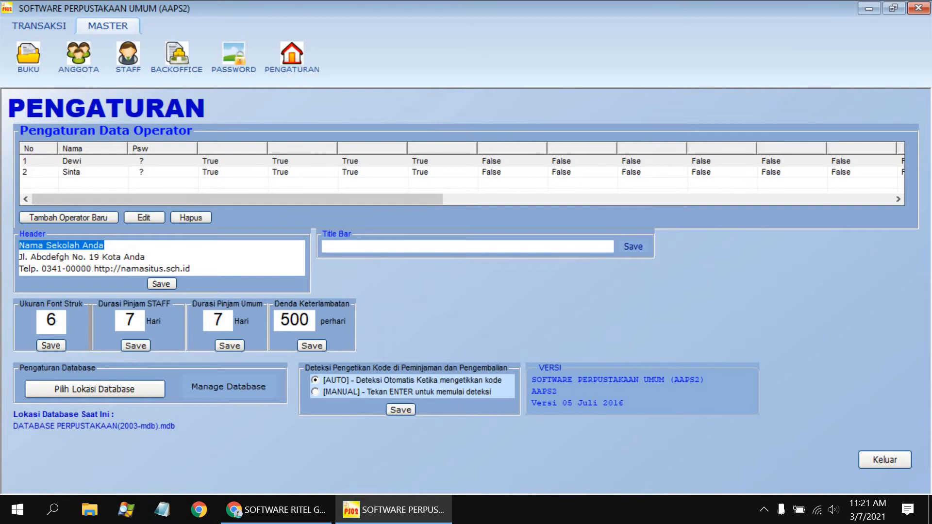
text(Taman Baca Masyarakat Desa XYZ)
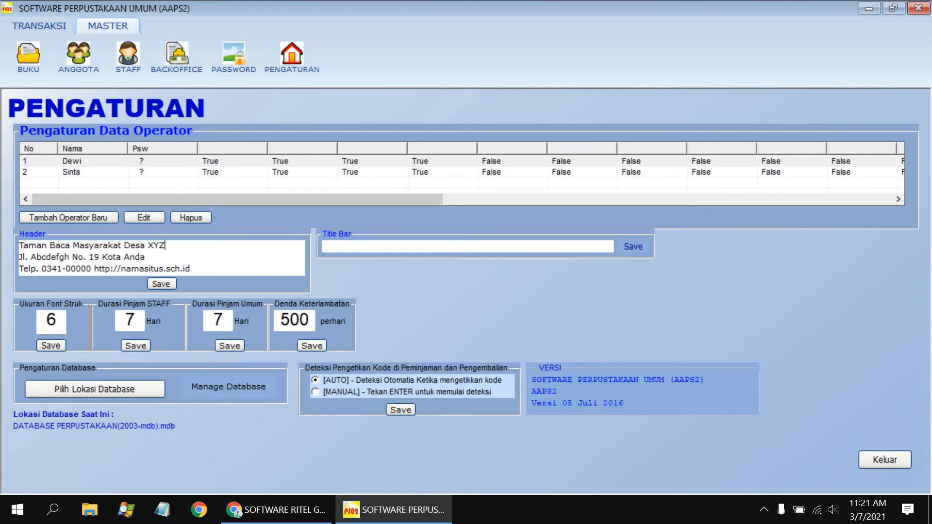
click(161, 285)
click(575, 306)
Set Durasi Pinjam Umum (general loan duration) to 7 and save it.
drag(228, 323, 202, 320)
text(7)
click(240, 347)
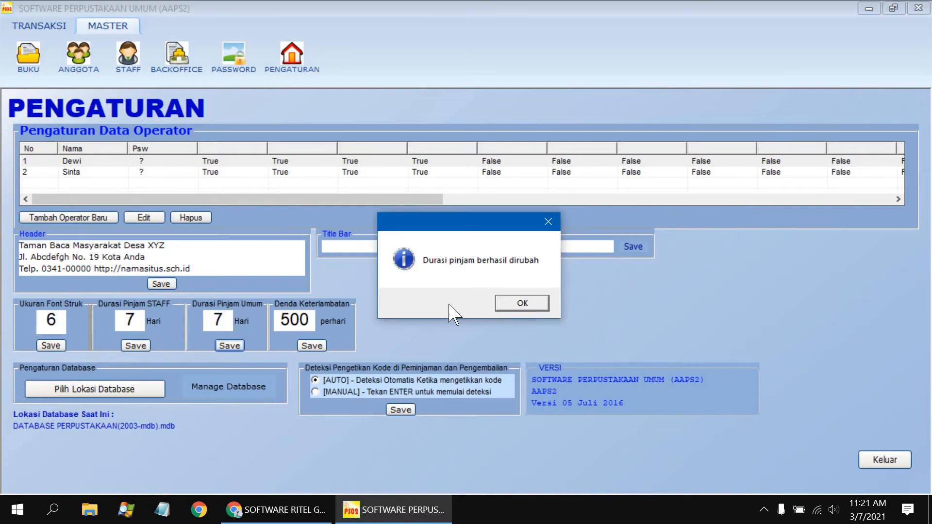
key(Return)
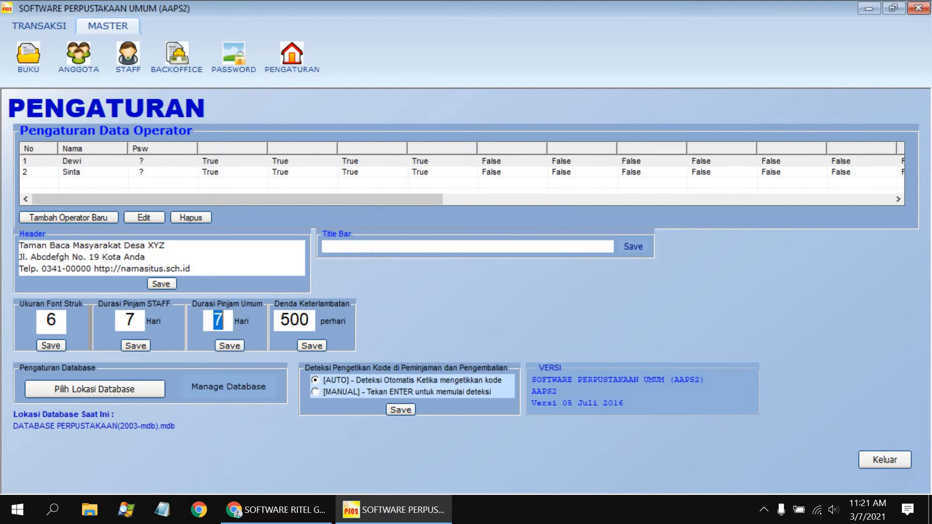
text(5)
click(233, 345)
key(Return)
text(7)
key(Tab)
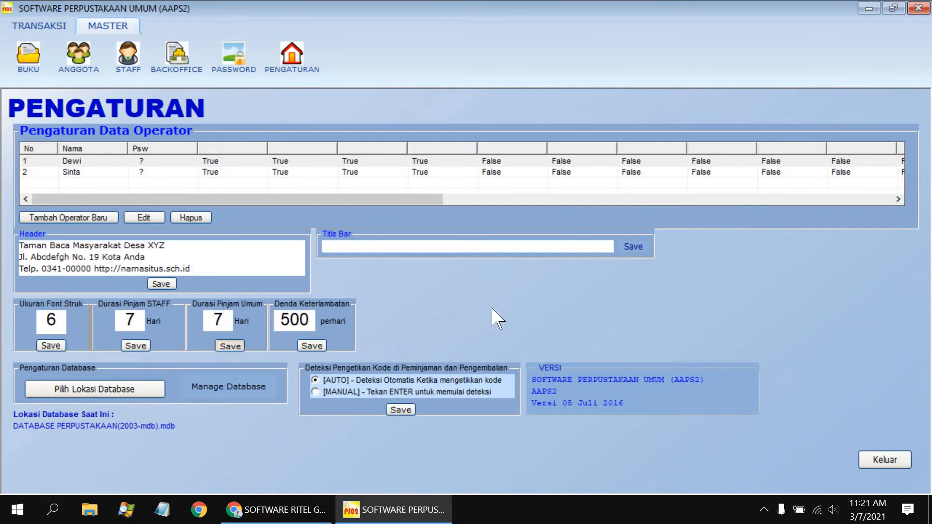
key(Return)
click(520, 305)
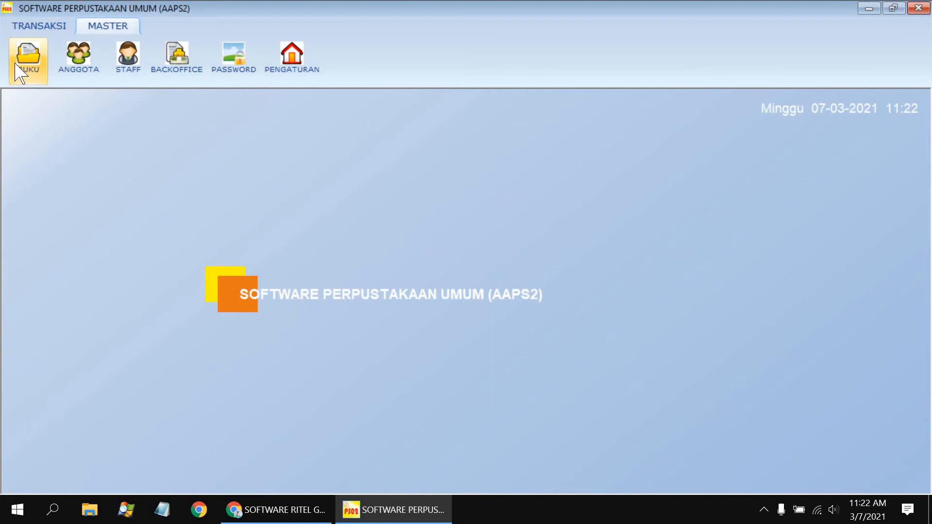
In BUKU, add a book with code BK0001, title 'Pengantar Akuntansi Adaptasi Indonesia Jilid 1', and its author.
click(20, 75)
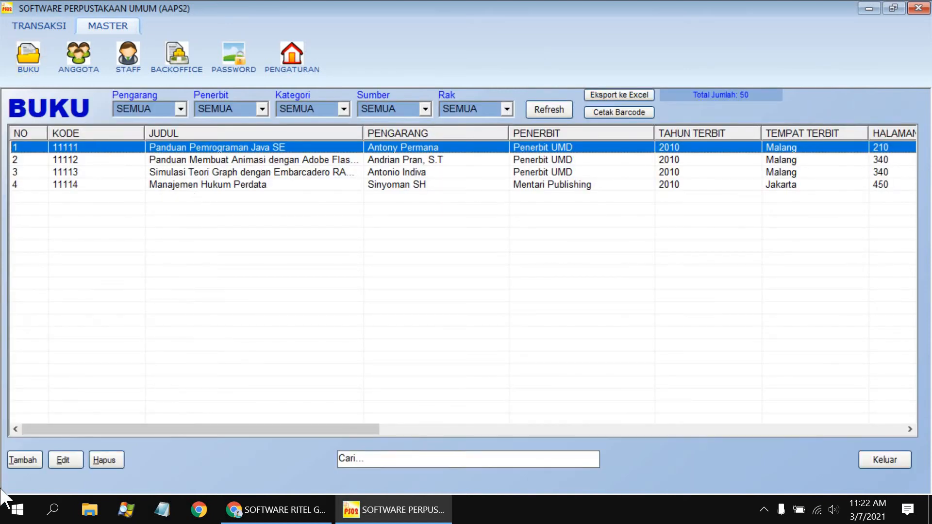
click(26, 460)
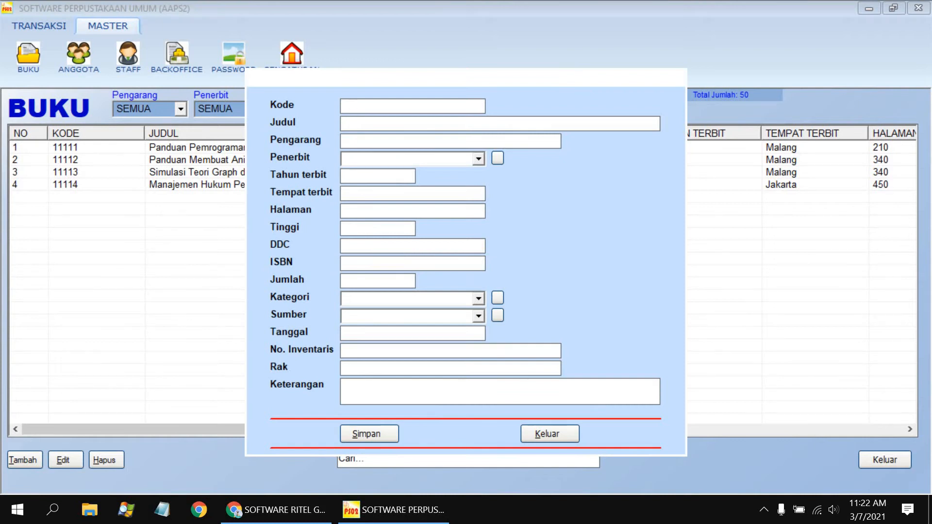
text(BK0001)
text(Pengantar )
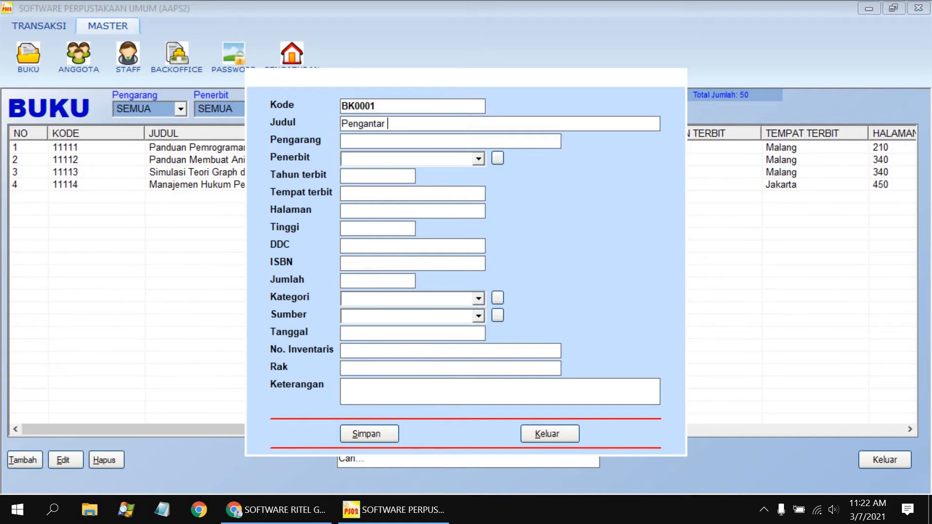
text(Akuntansi Adapta)
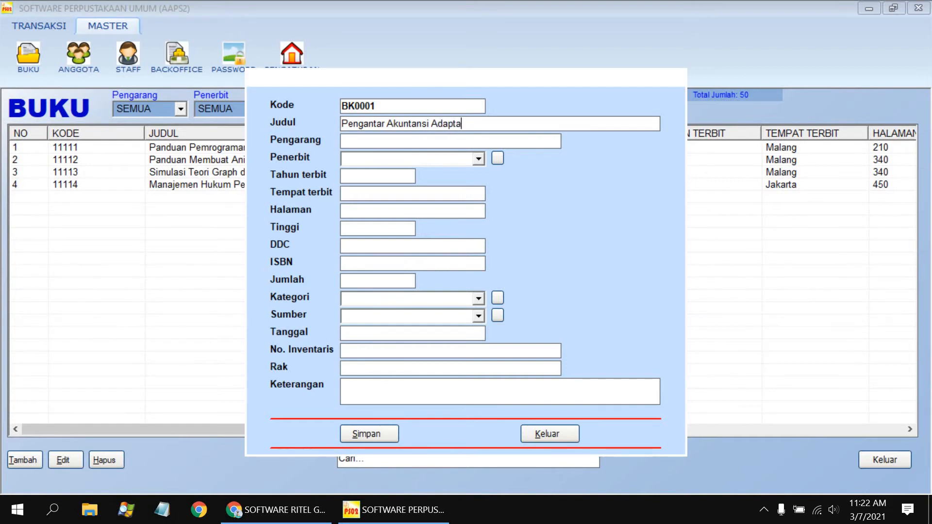
text(si Indonesia Jilid)
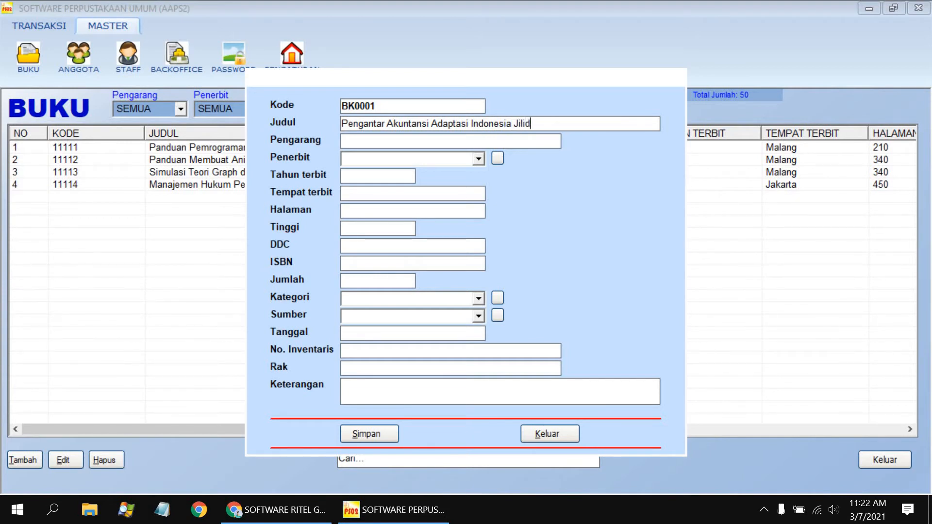
text( 1)
key(Tab)
text(Ahmad Sutohari)
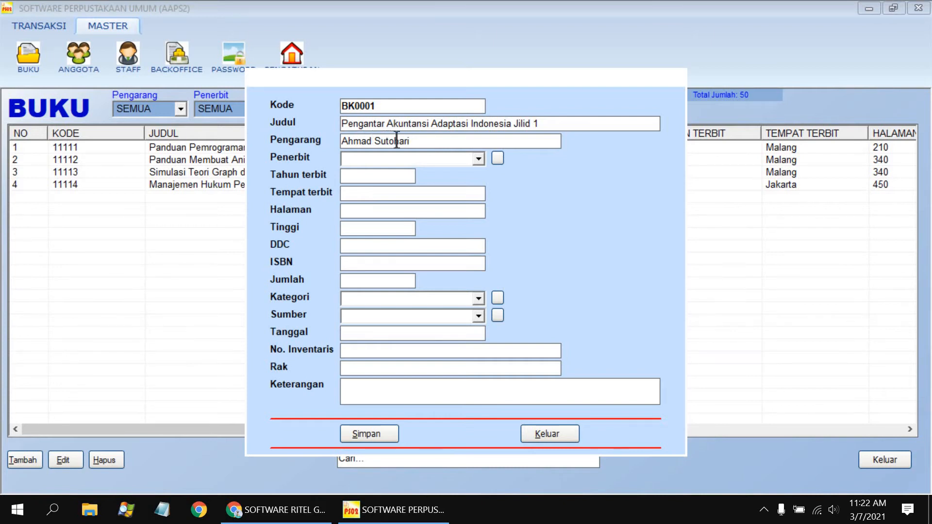
click(501, 162)
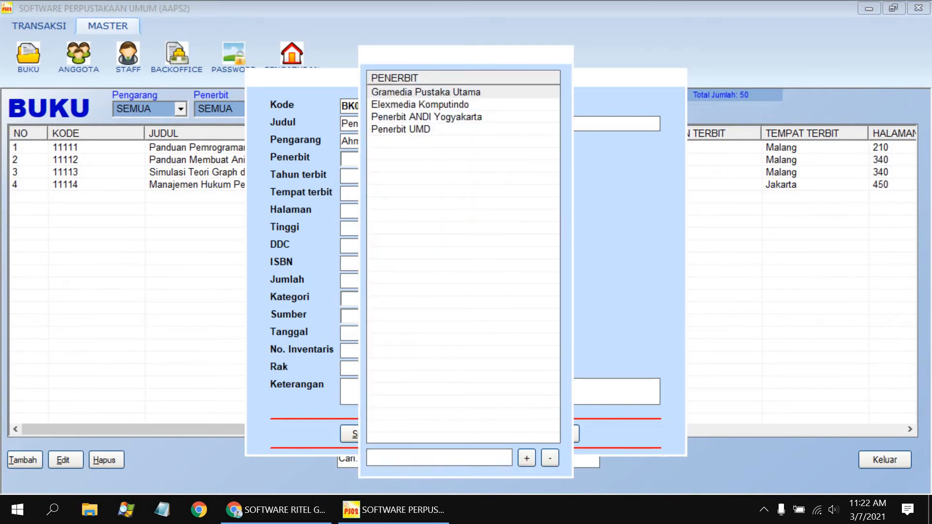
Add 'Penerbit Salemba 5' to the publisher list and select it as the book's publisher.
text(Penerbit Salemb)
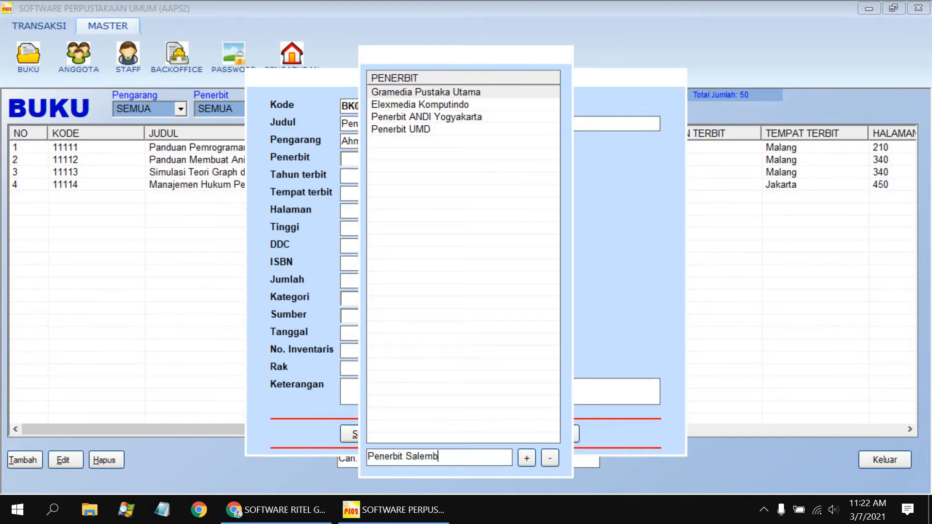
text(a 5)
click(527, 458)
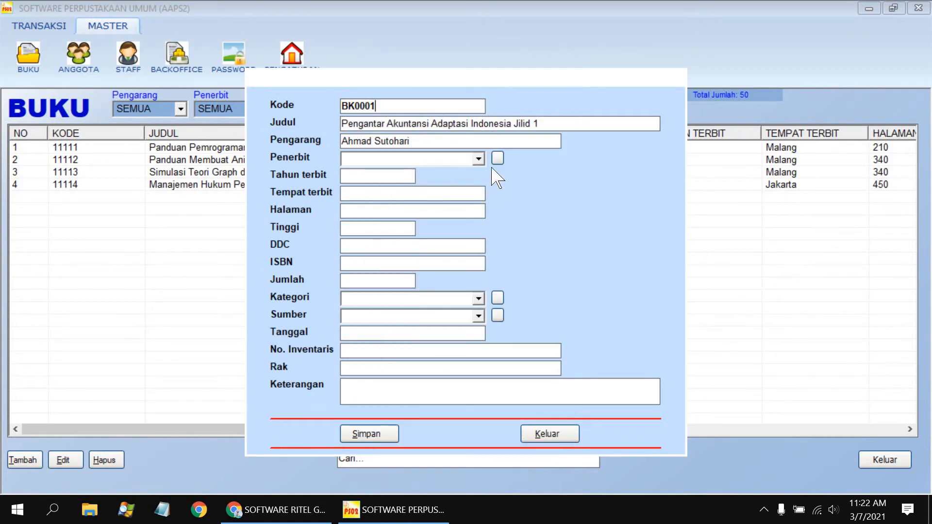
click(558, 54)
click(478, 159)
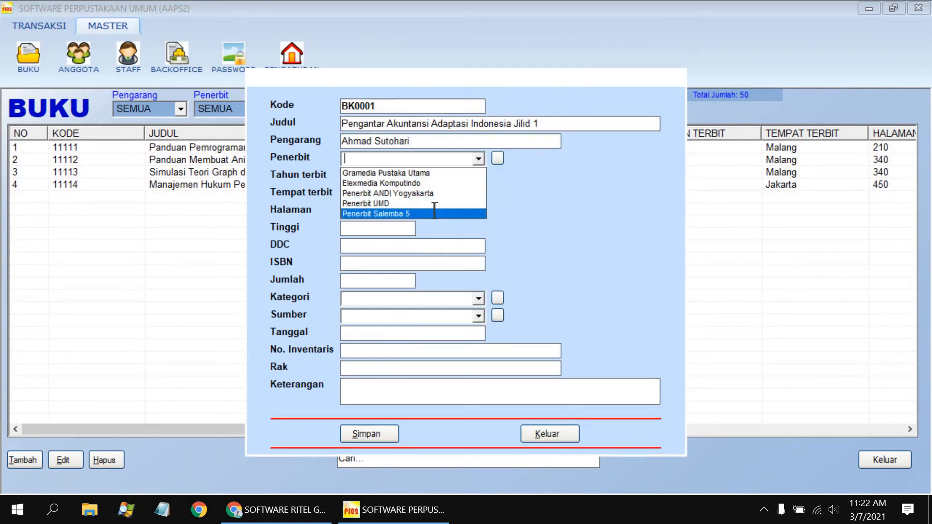
click(432, 213)
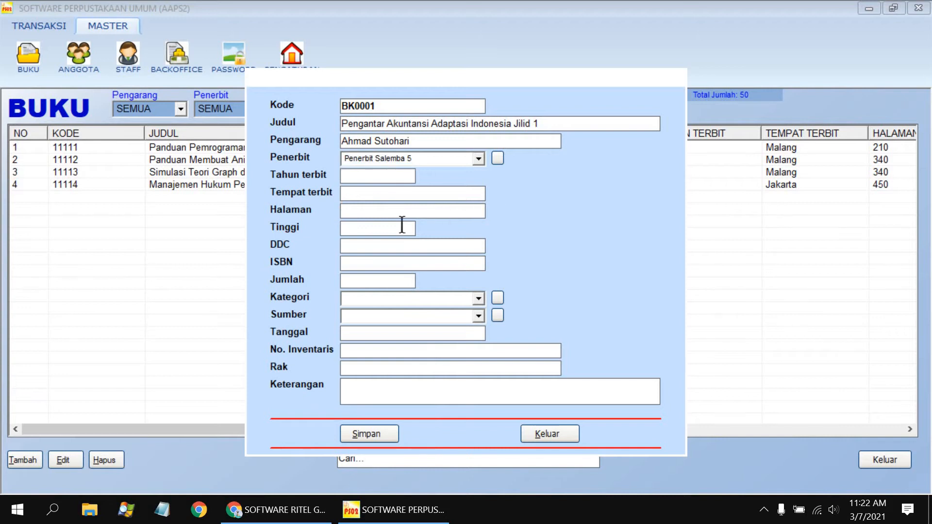
Enter year 2020, place Jombang, 320 pages and quantity 1.
text(2020)
text(Jombang)
text(12)
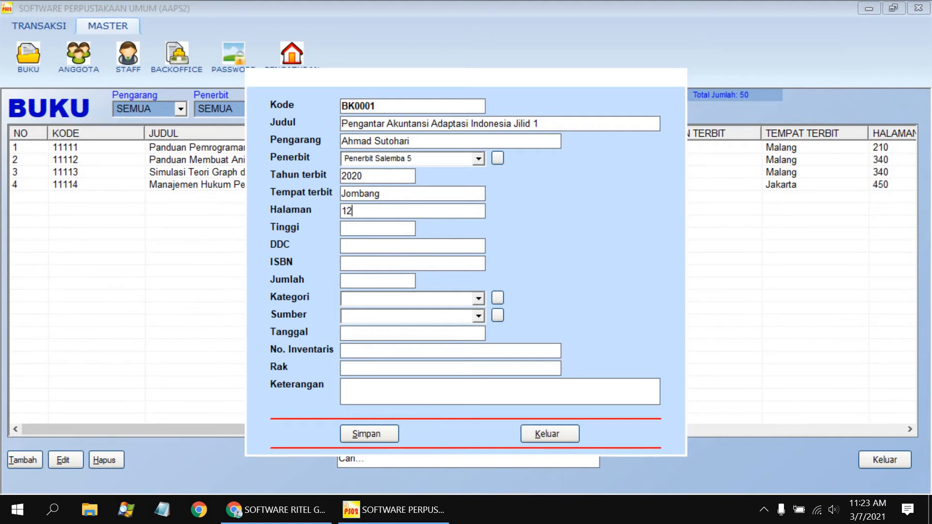
key(BackSpace)
key(BackSpace)
text(320)
click(406, 280)
text(1)
click(479, 298)
click(504, 312)
click(495, 298)
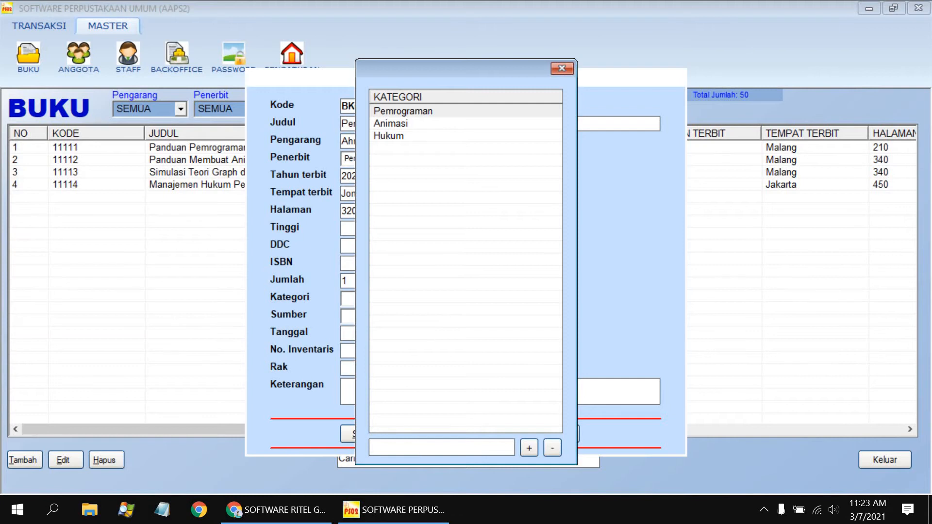
Add category 'Ekonomi dan Akuntansi' and select it for the book.
text(Ekonomi dan Akun)
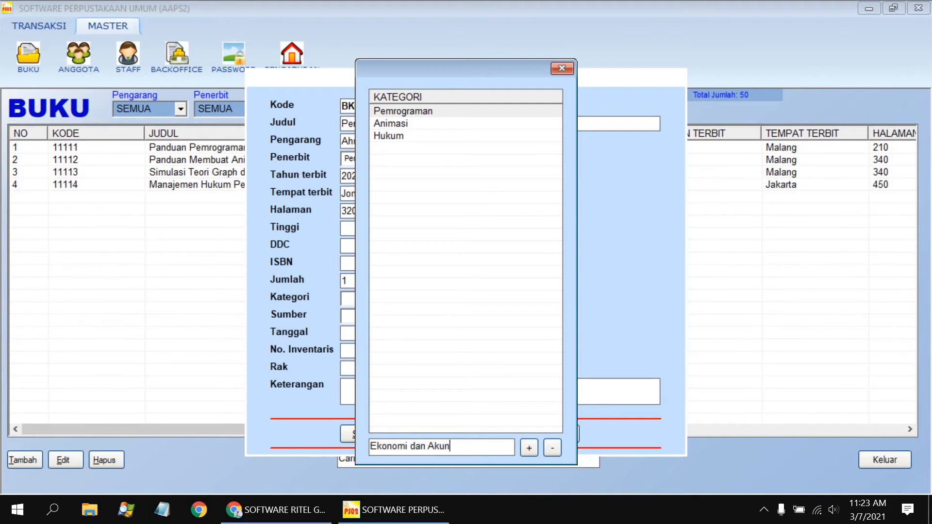
text(tansi)
click(563, 69)
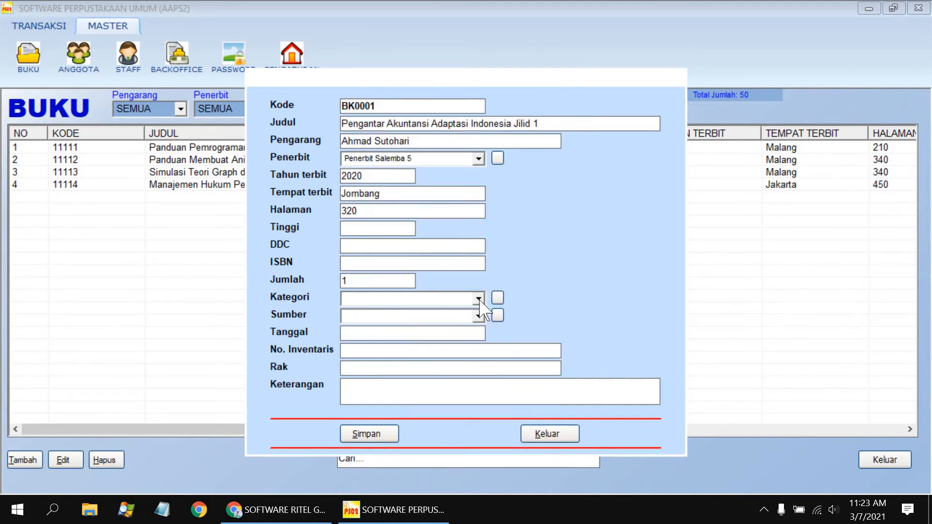
click(479, 299)
click(473, 343)
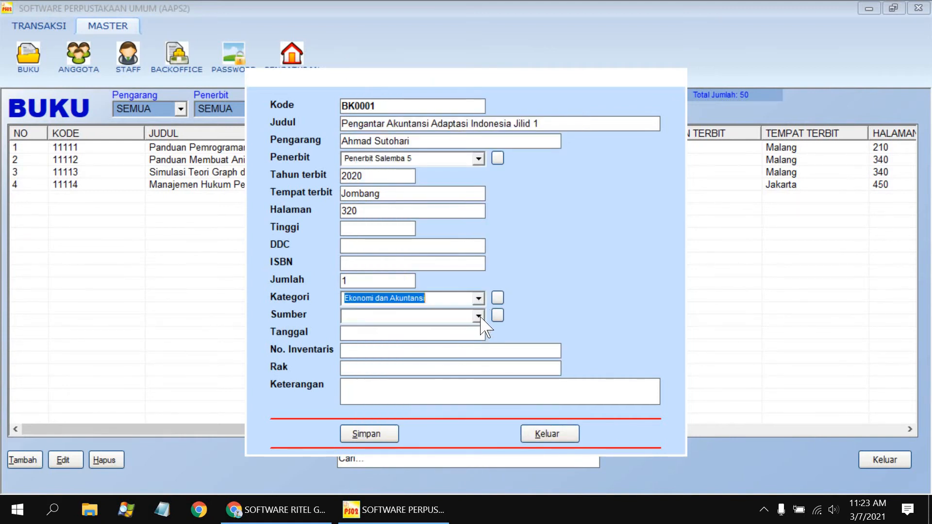
Add source 'Belanja Mandiri', set it as the book's source, and save book BK0001.
click(497, 315)
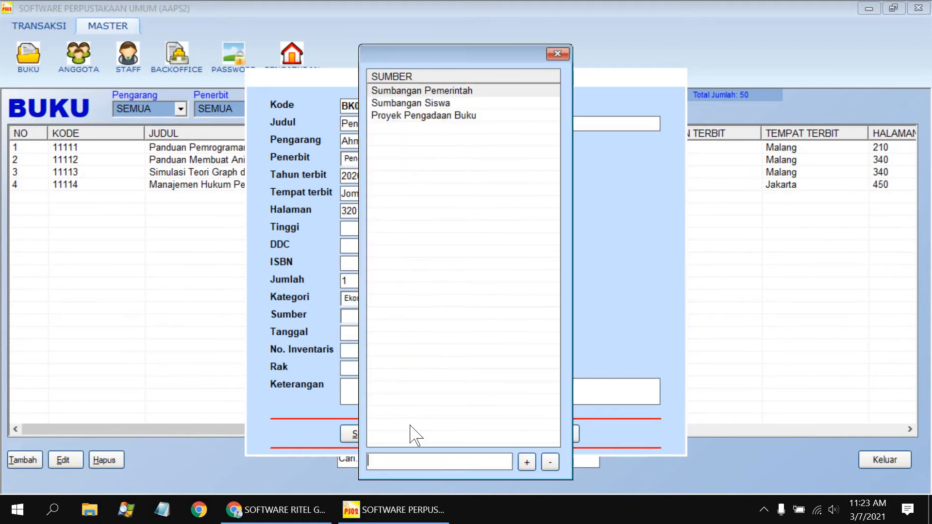
text(Beln)
key(BackSpace)
key(BackSpace)
text(lanja Mandiri)
click(527, 462)
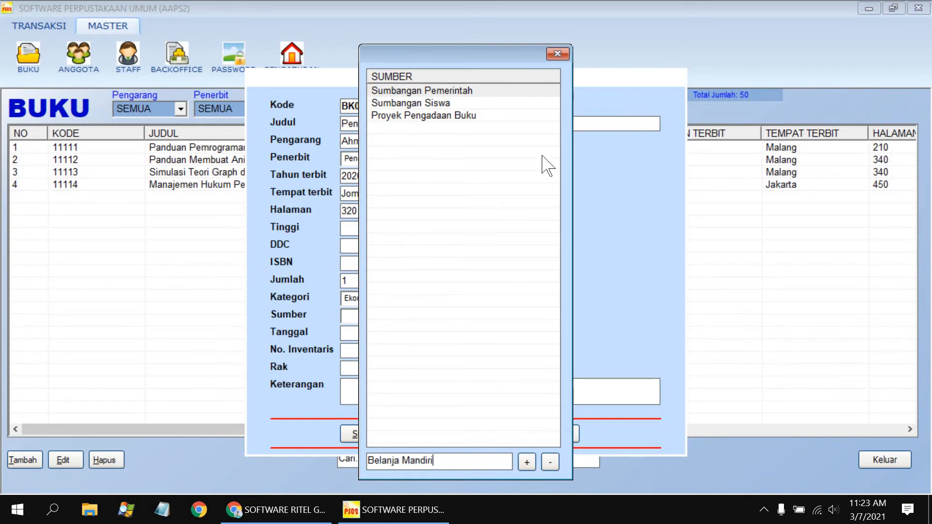
click(557, 53)
click(478, 316)
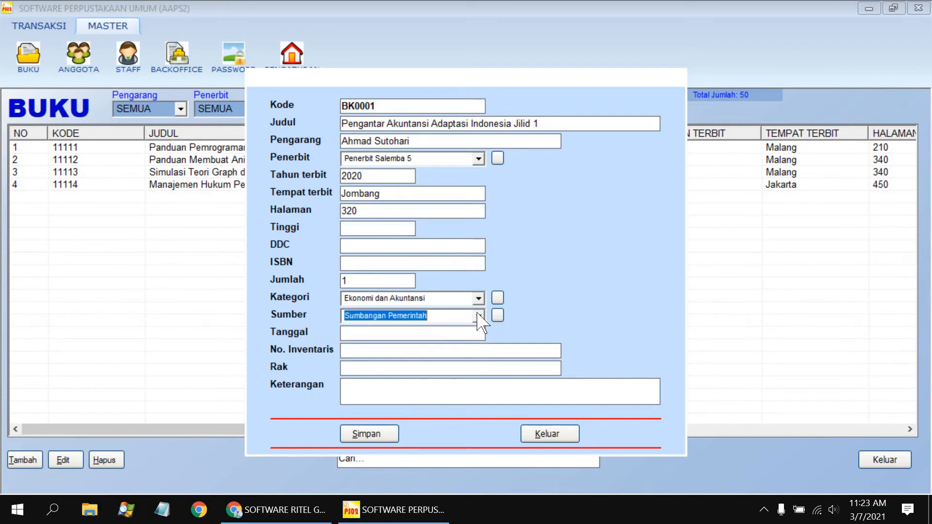
click(455, 362)
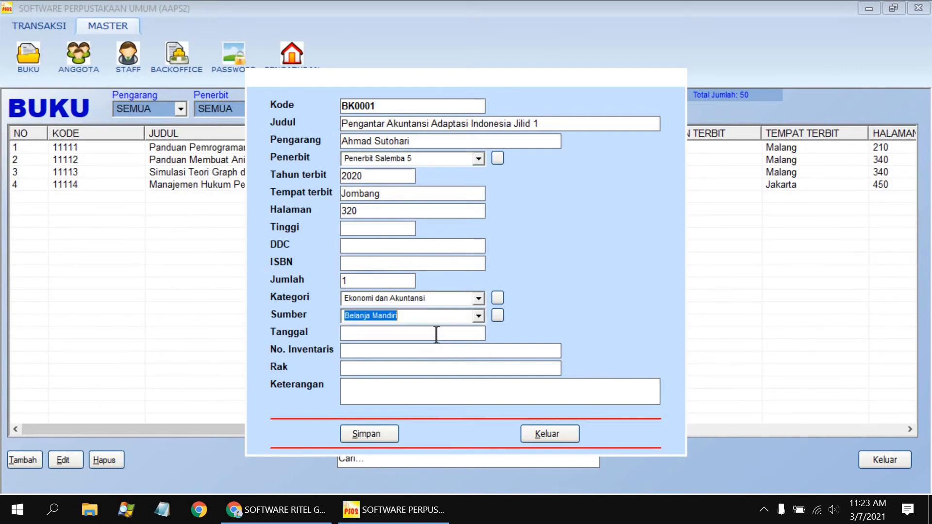
click(366, 433)
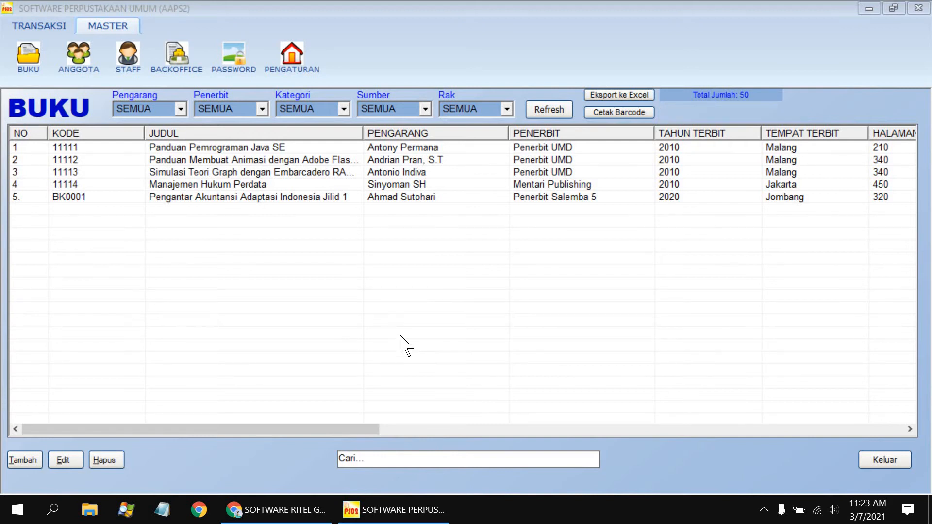
In ANGGOTA, add member AG00001 with the member's name and occupation Pelajar.
click(78, 55)
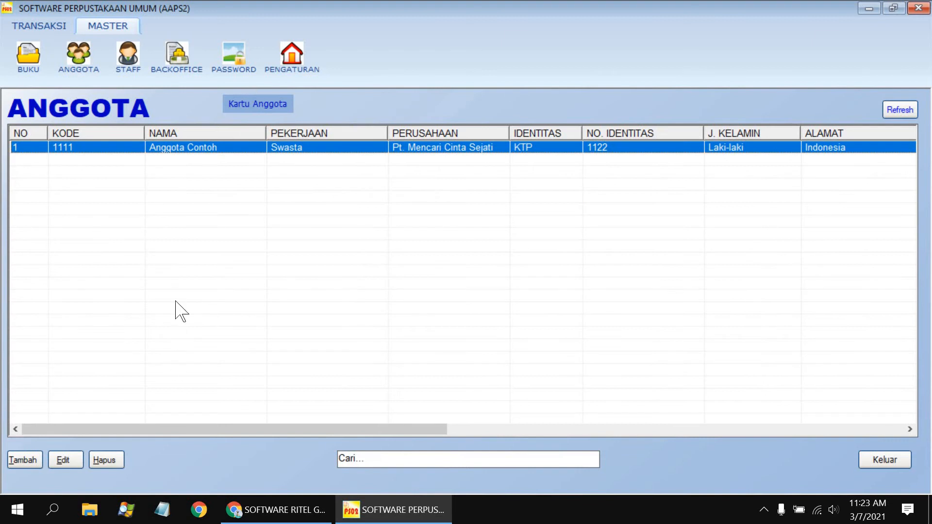
click(24, 460)
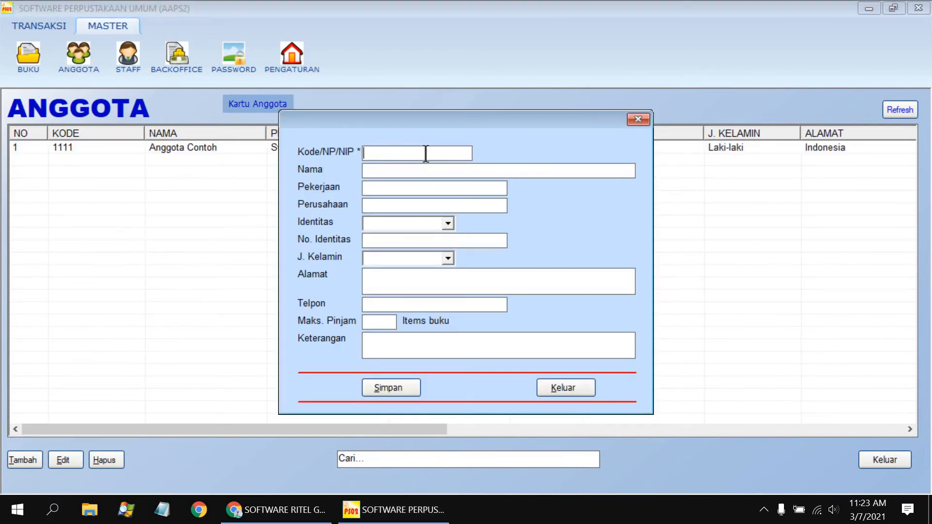
text(AG00001)
click(418, 172)
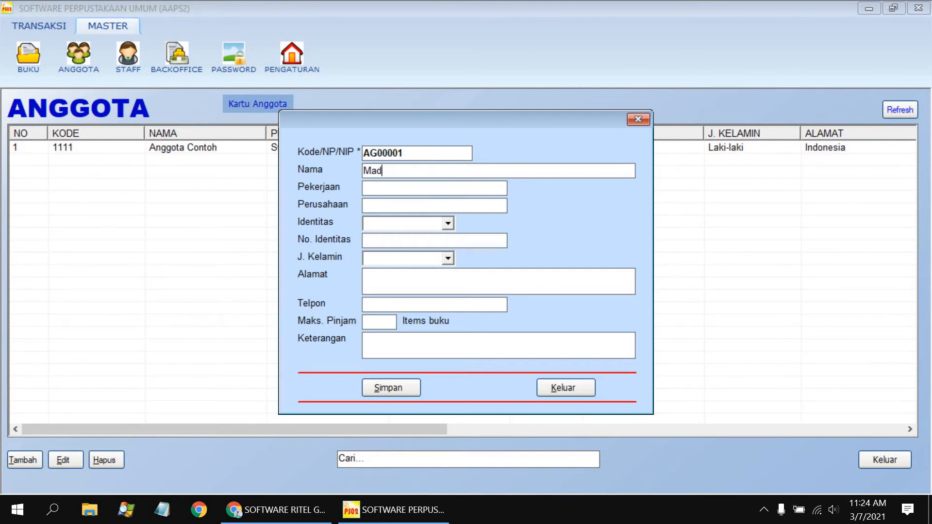
text(MPe)
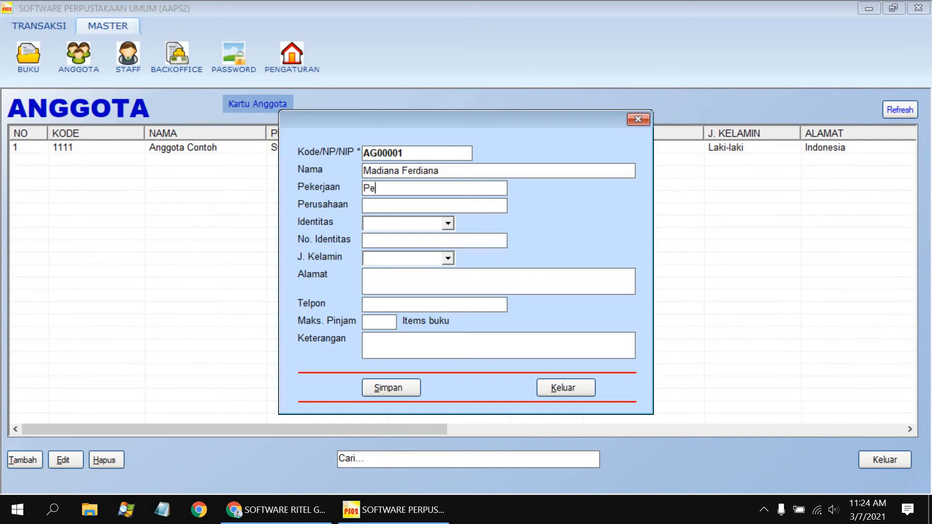
text(lajar)
click(399, 203)
Set identity type KTP with its number, gender Perempuan, Maks. Pinjam 2, and save the member.
click(446, 226)
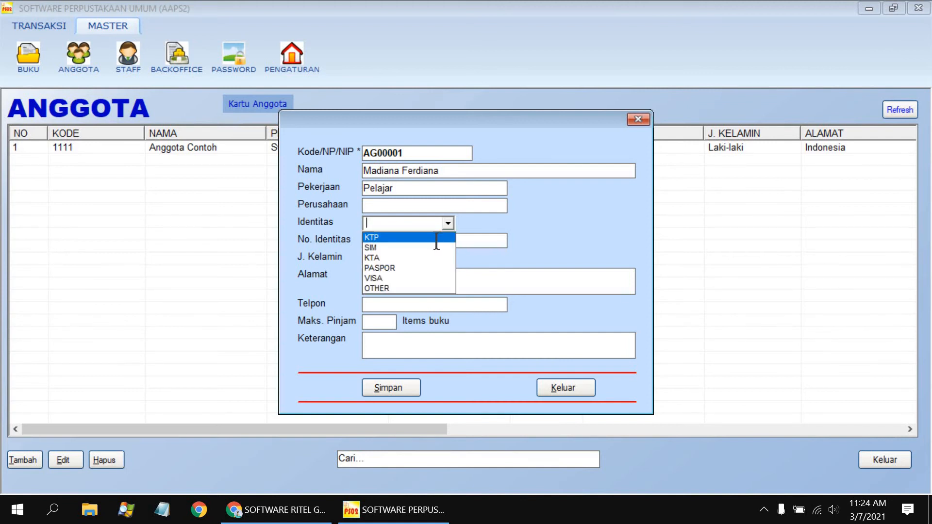
click(434, 239)
click(435, 241)
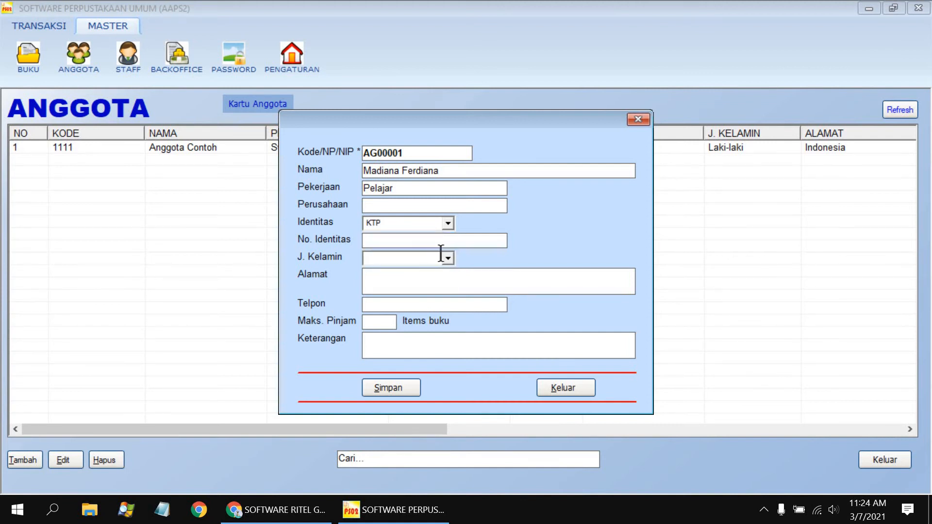
click(447, 258)
click(427, 282)
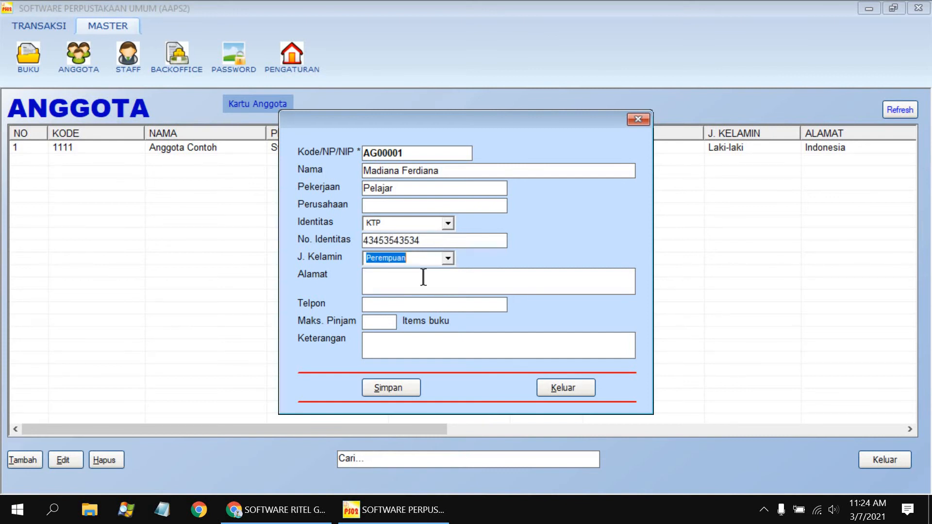
click(419, 277)
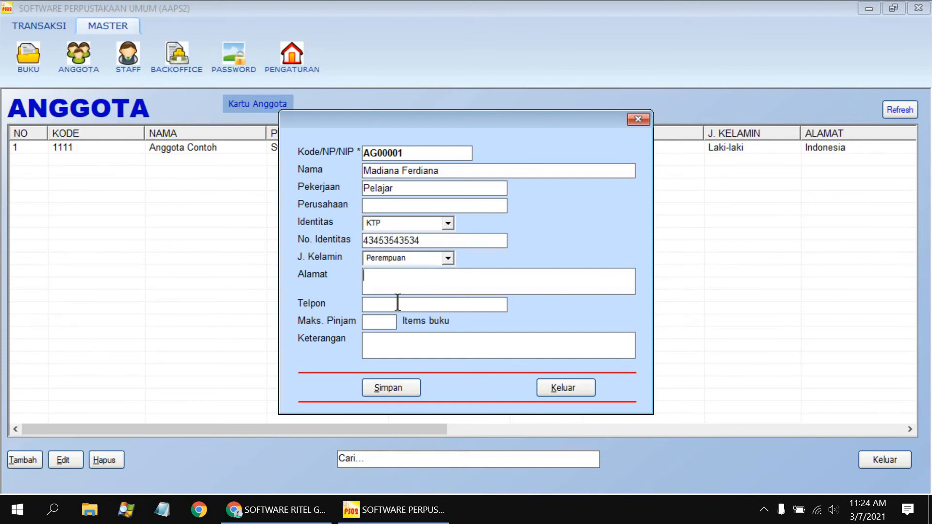
click(382, 323)
text(2)
click(389, 387)
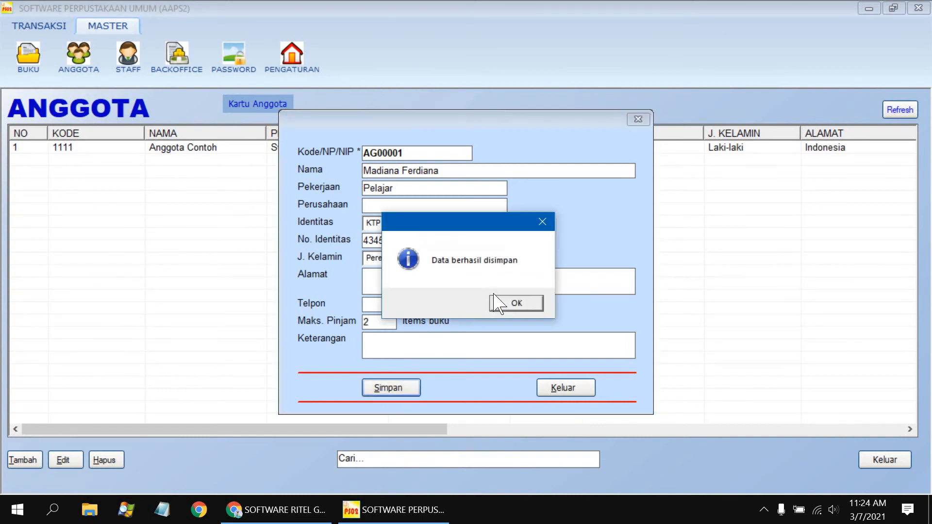
click(503, 303)
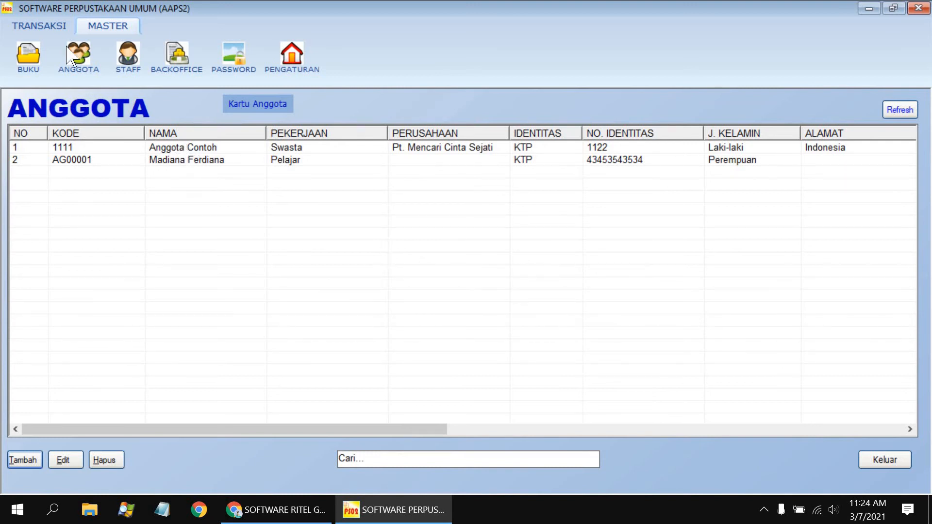
Open the member card printing window and put member AG00001 on the first card.
click(881, 459)
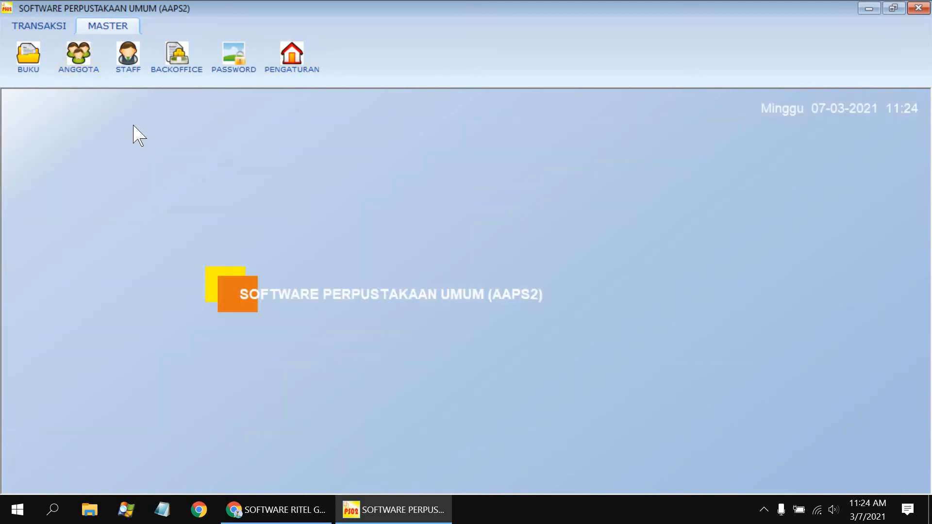
click(59, 25)
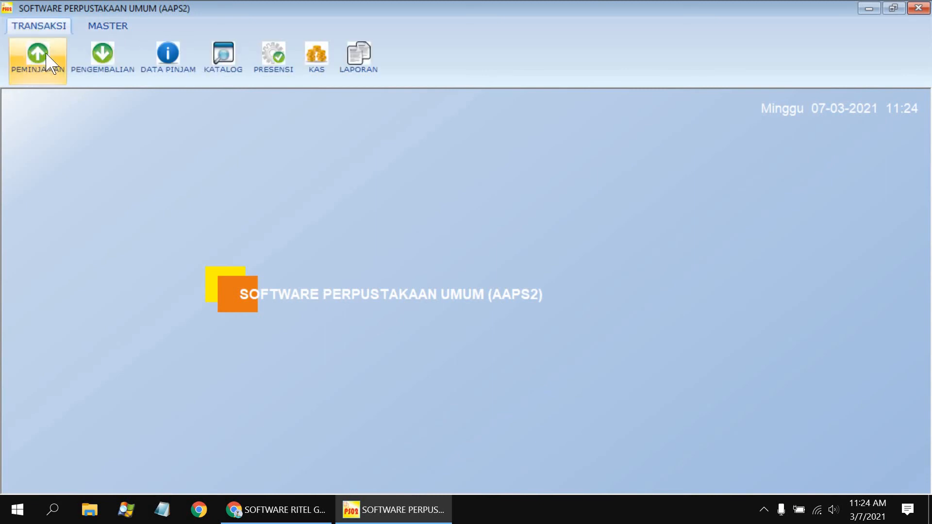
click(61, 73)
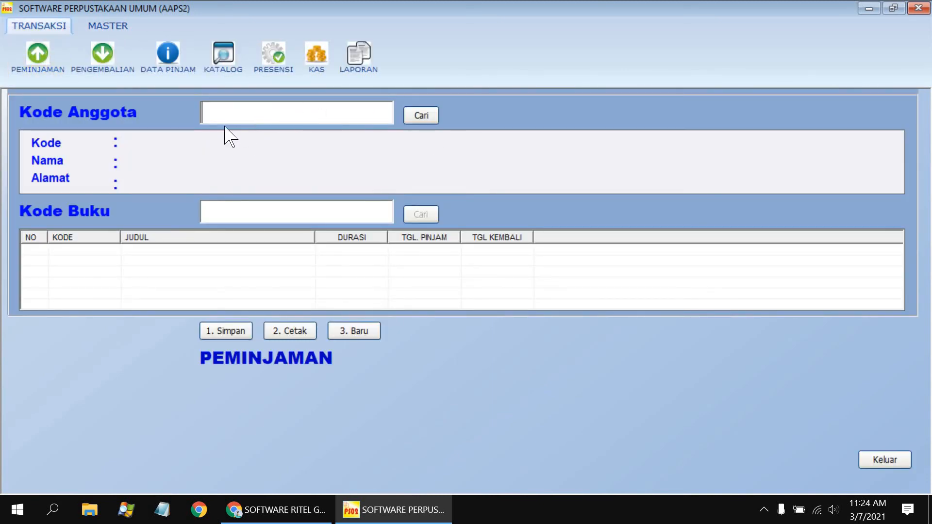
click(125, 26)
click(30, 69)
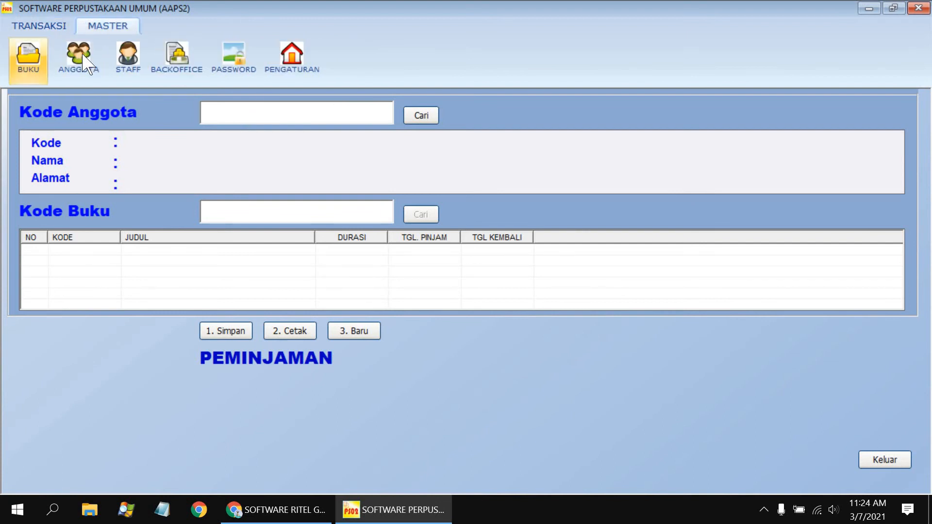
click(84, 59)
click(257, 104)
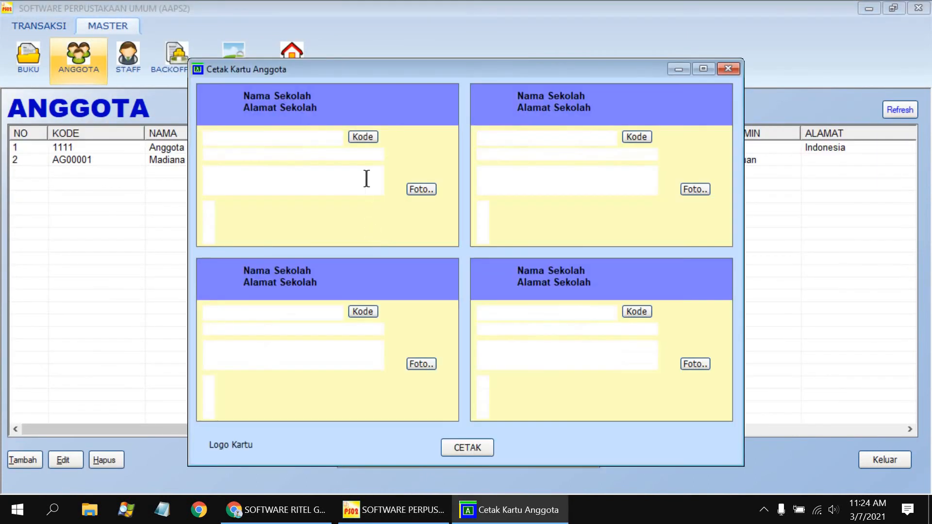
click(362, 228)
double_click(347, 217)
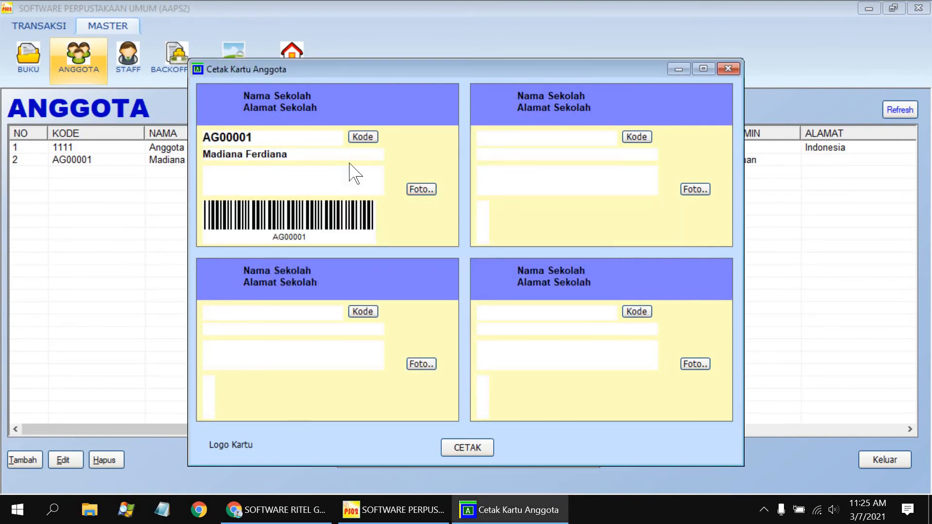
Replace the card's Nama Sekolah title with the library name copied from the settings header.
drag(227, 92, 281, 101)
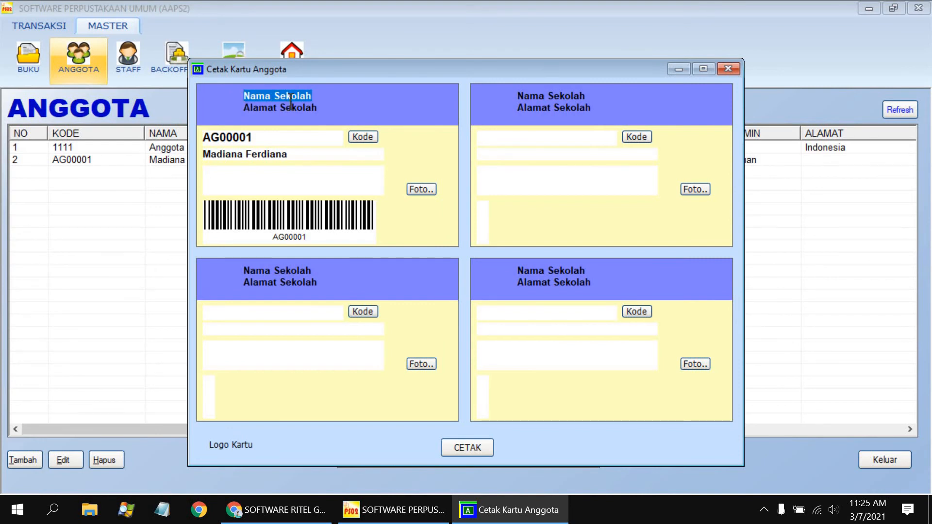
click(292, 50)
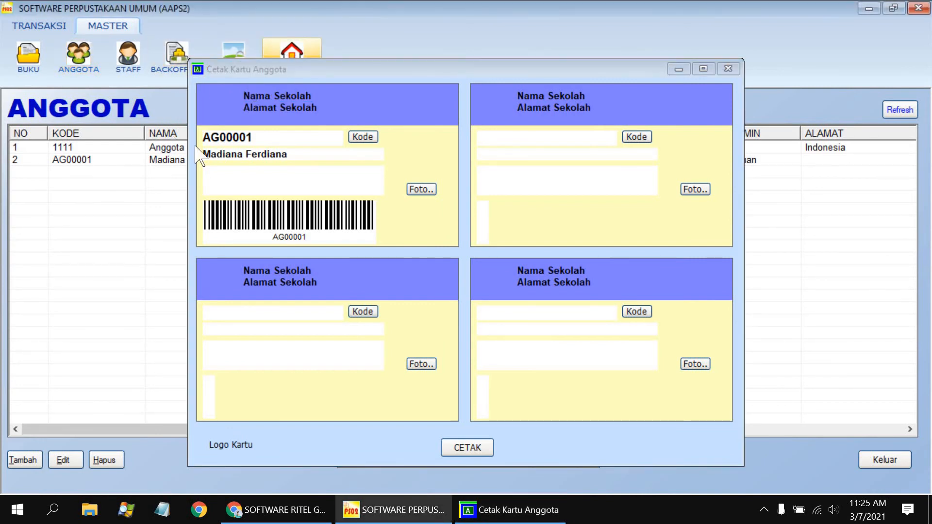
drag(178, 244, 19, 246)
right_click(56, 249)
click(90, 297)
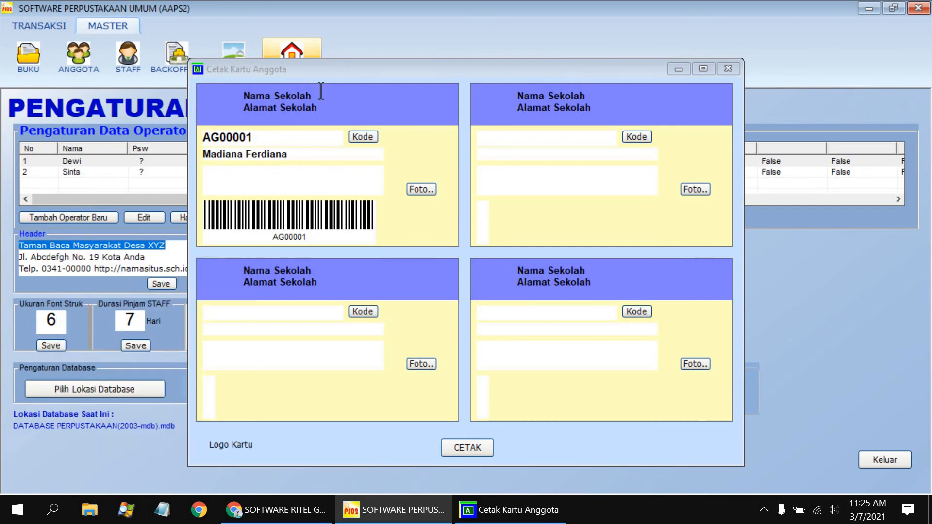
drag(321, 91, 243, 96)
right_click(262, 97)
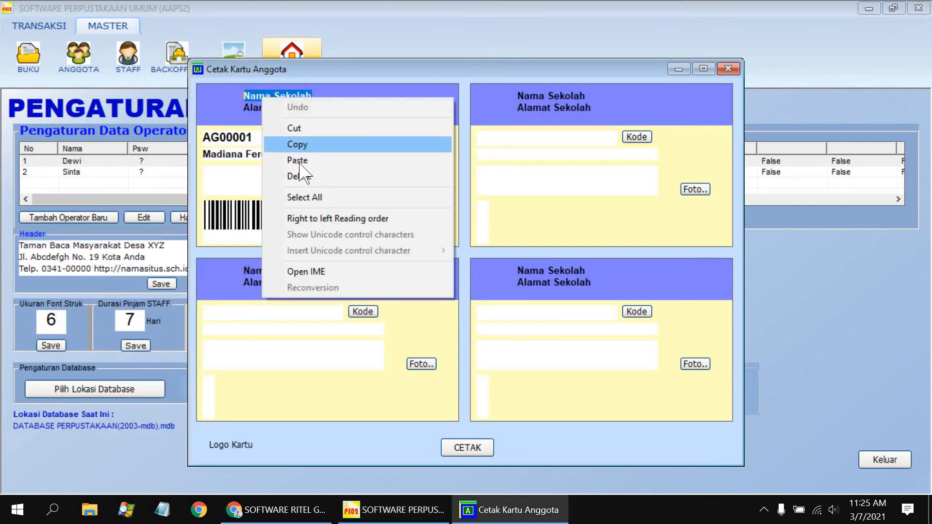
click(341, 159)
Paste the header's address line over the card's Alamat Sekolah text, then close the preview.
key(Down)
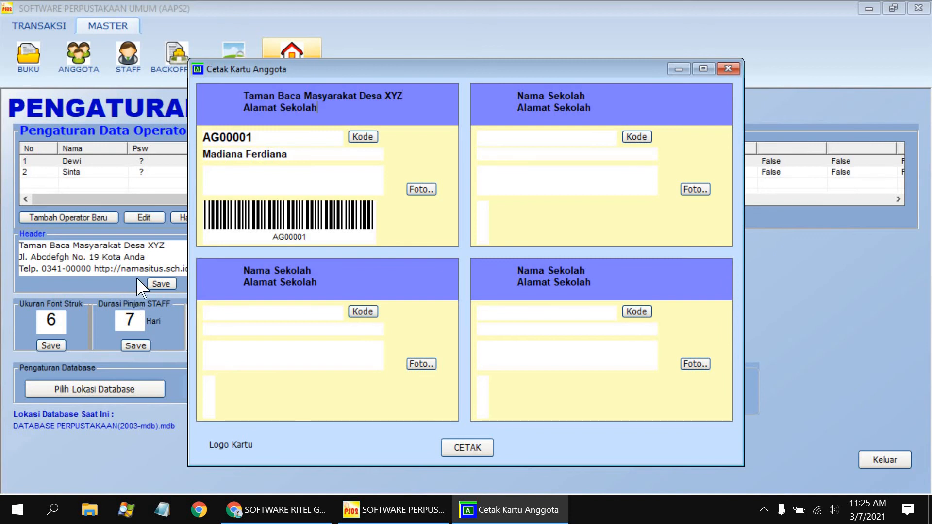
drag(147, 258, 11, 259)
right_click(44, 259)
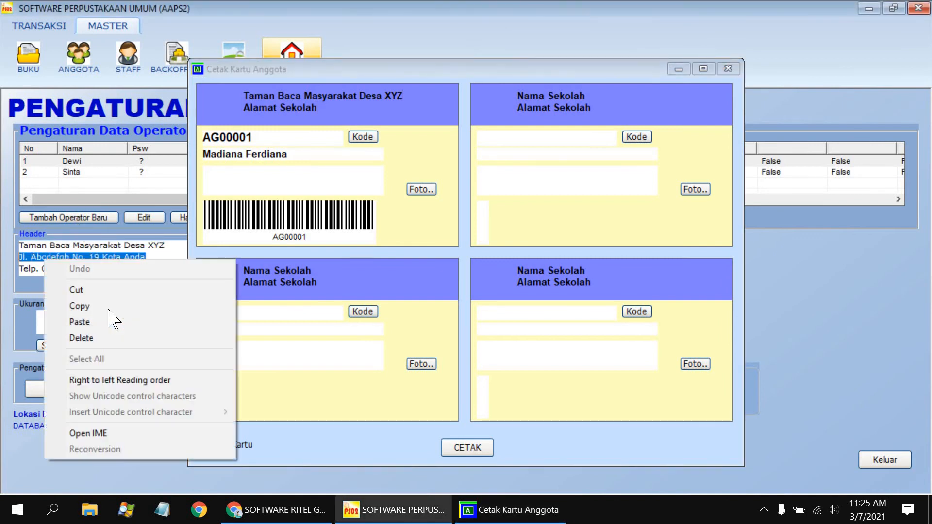
click(108, 310)
drag(225, 108, 318, 108)
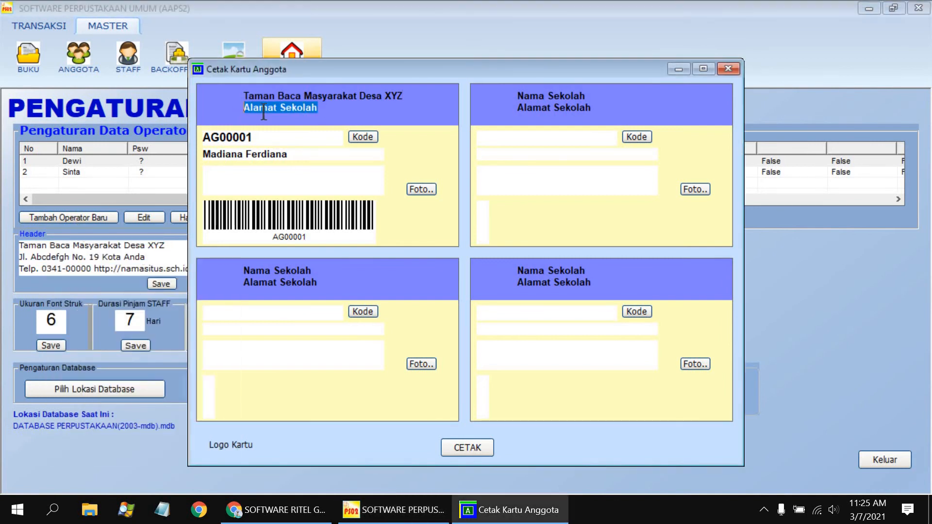
right_click(264, 113)
click(301, 175)
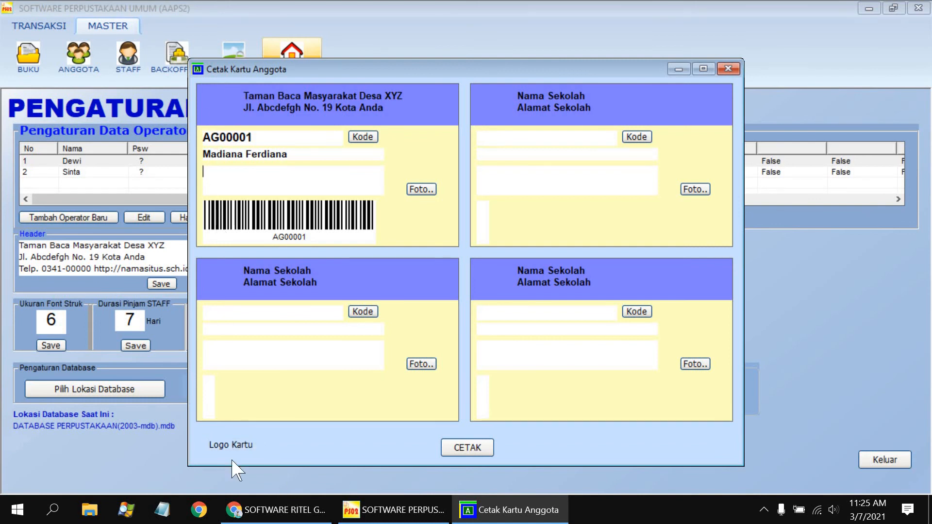
click(728, 69)
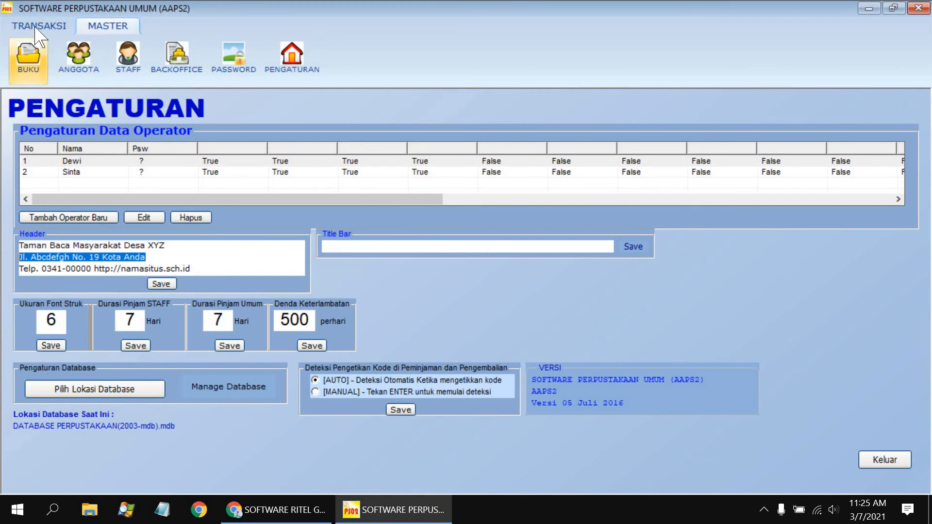
Lend book BK0001 to member AG00001 for 7 days, save the loan and close the form.
click(39, 25)
click(38, 56)
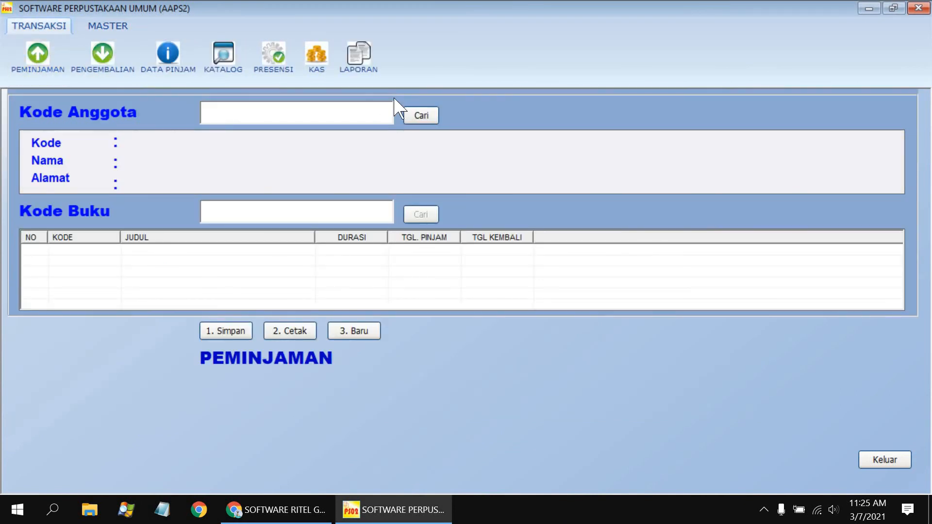
click(421, 116)
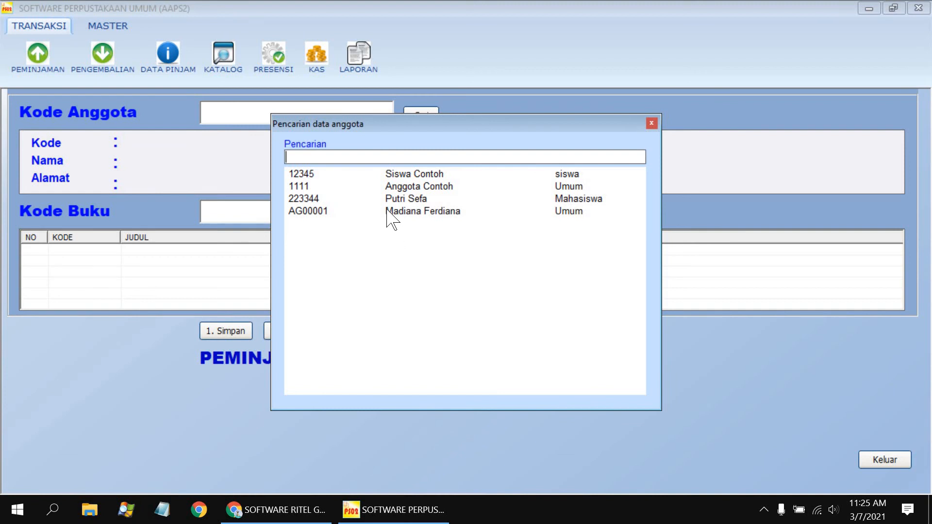
double_click(386, 214)
click(395, 307)
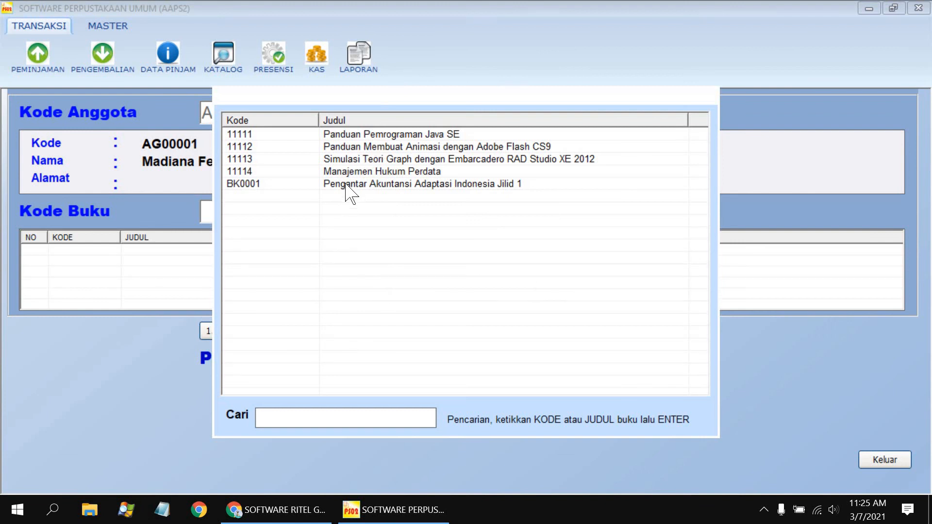
double_click(345, 184)
click(370, 290)
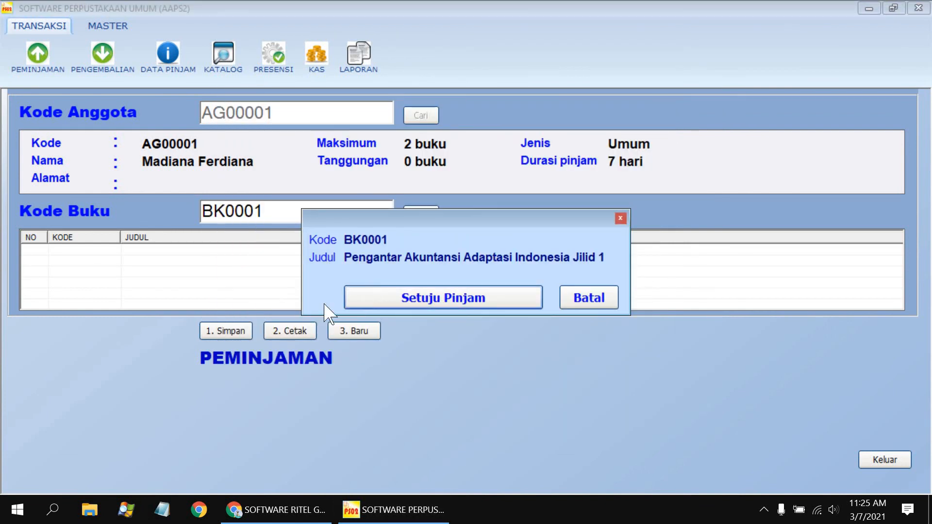
click(214, 331)
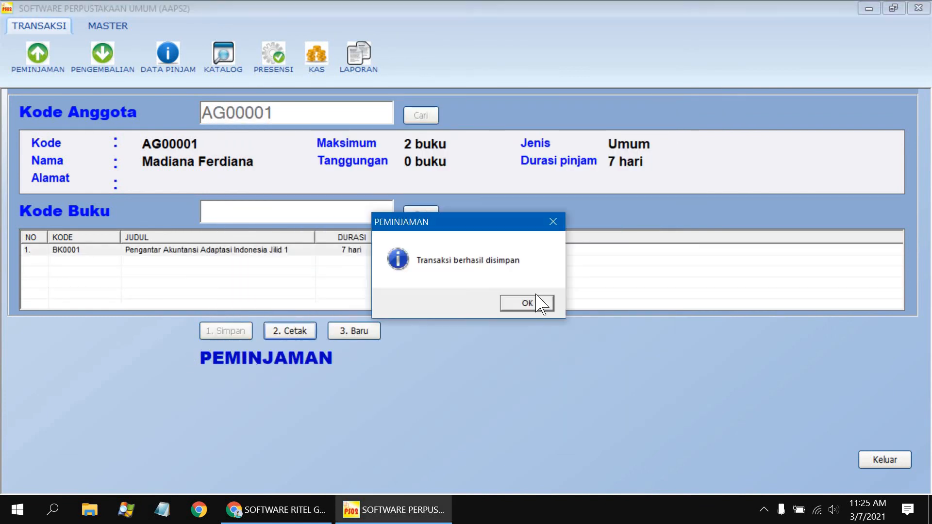
click(533, 306)
click(884, 459)
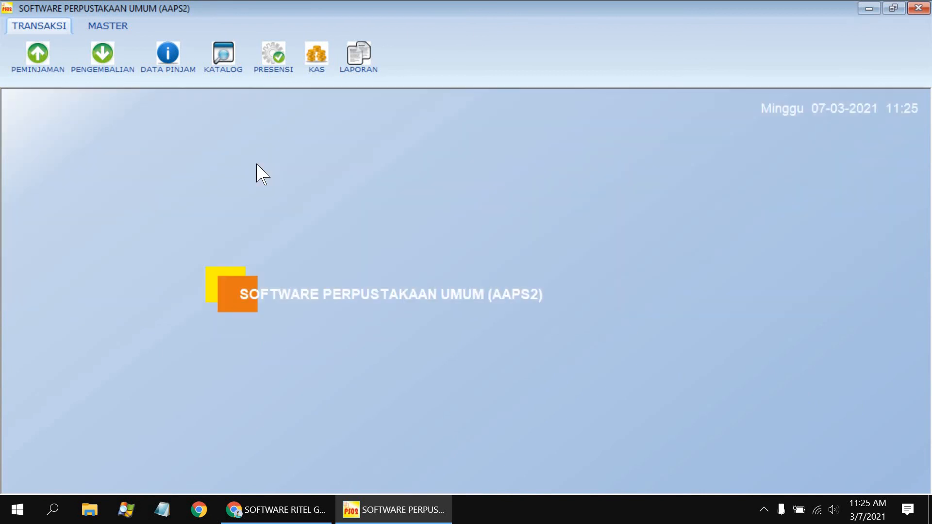
click(168, 60)
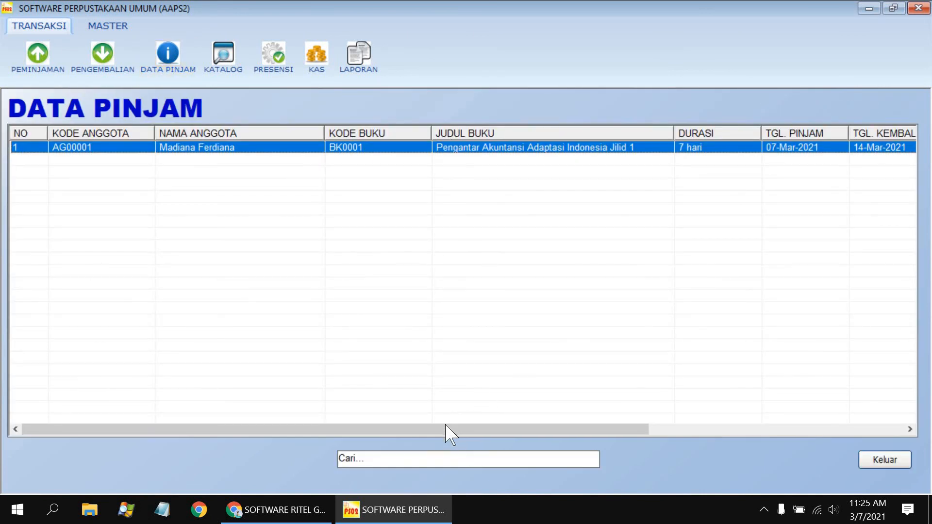
drag(447, 431, 756, 432)
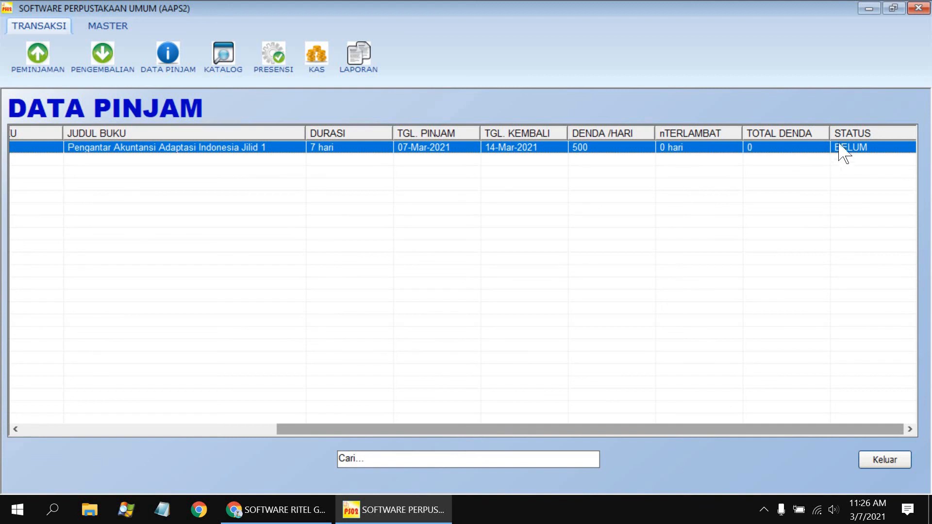
click(875, 454)
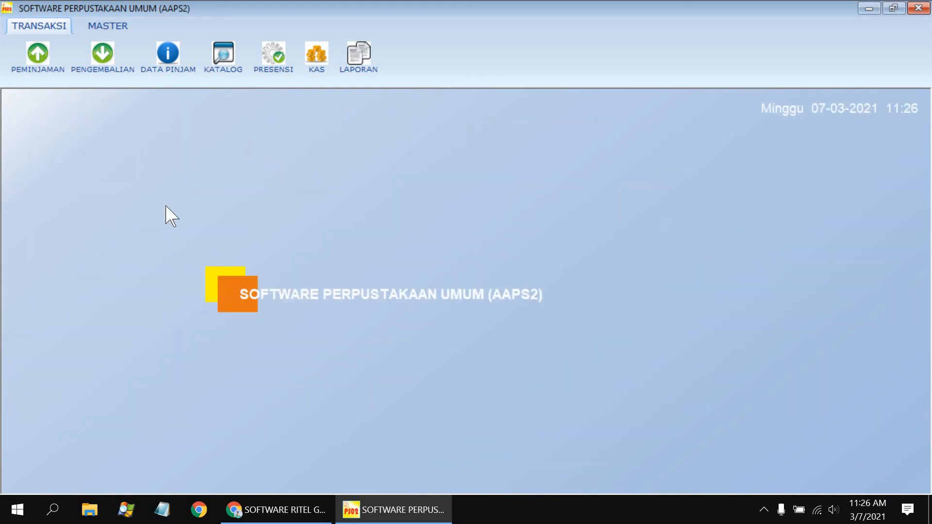
Record member AG00001 returning book BK0001 with no late fine, save it and close the form.
click(103, 73)
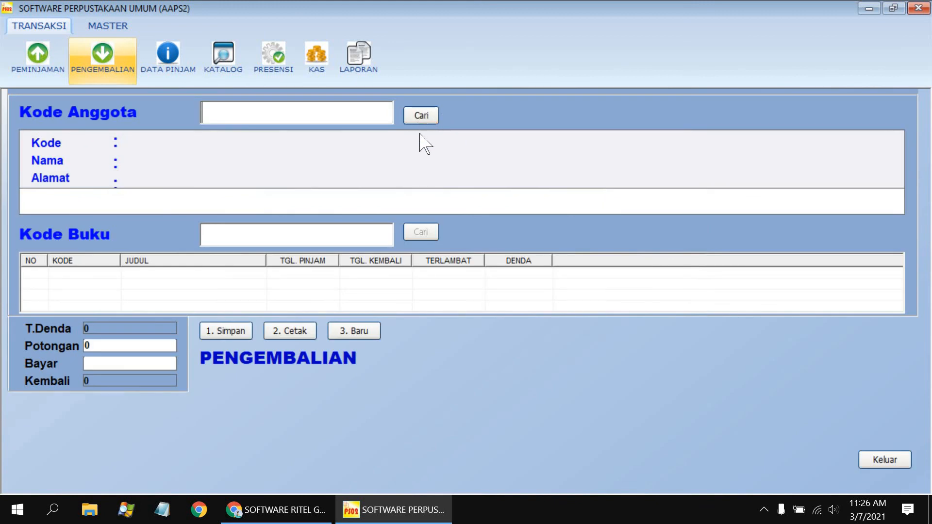
click(421, 115)
double_click(405, 212)
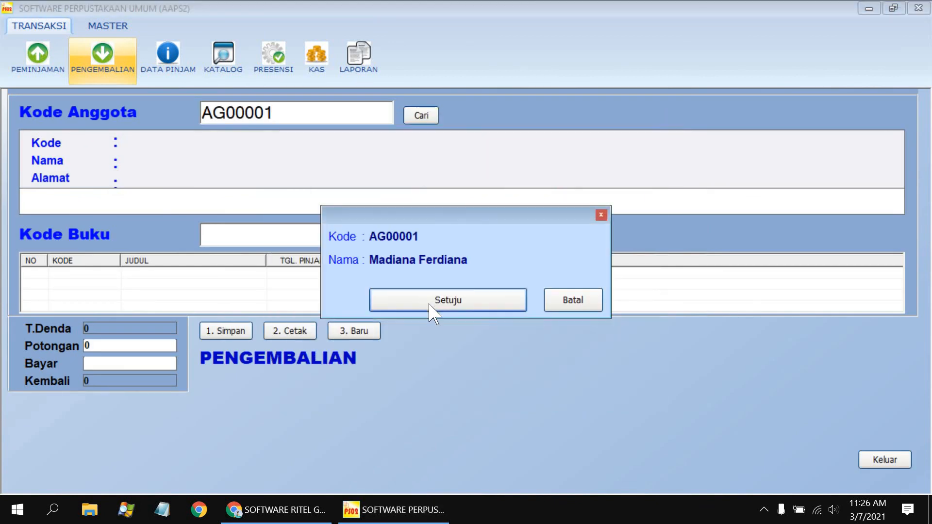
click(432, 305)
click(280, 197)
click(437, 296)
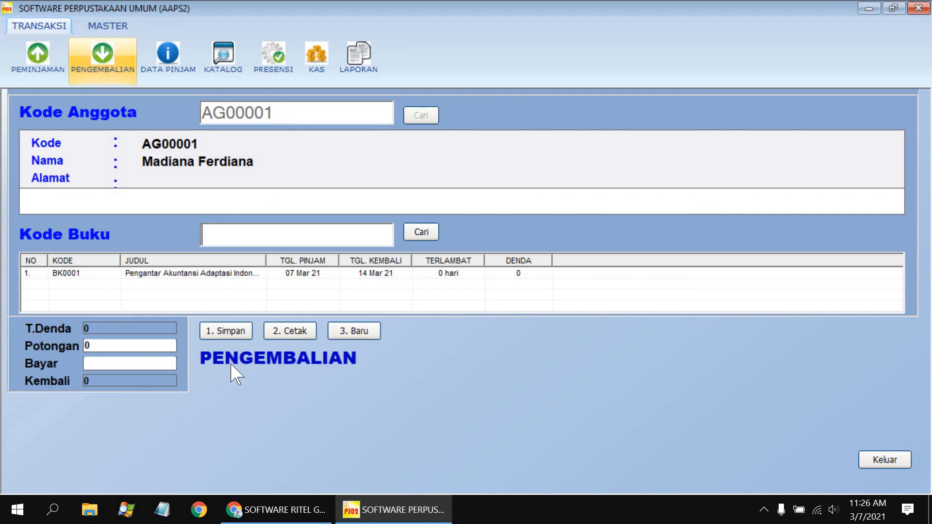
click(218, 337)
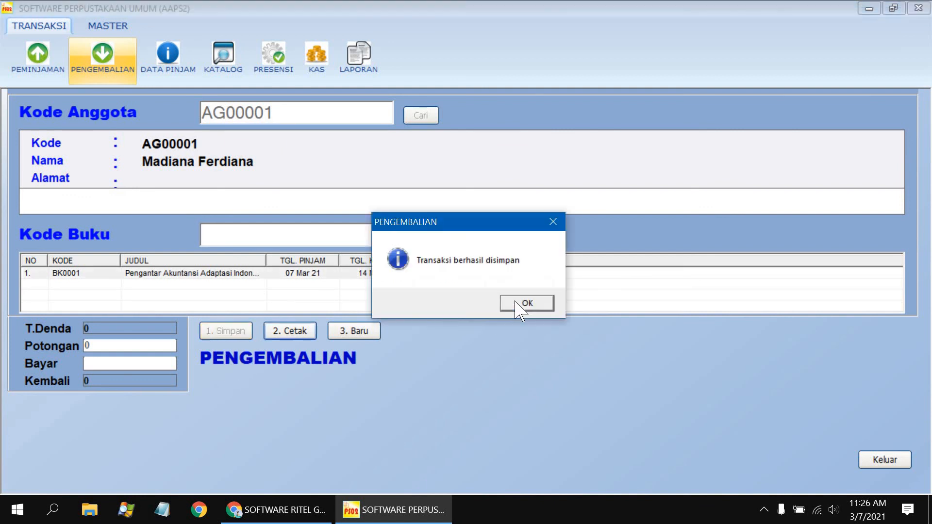
click(522, 304)
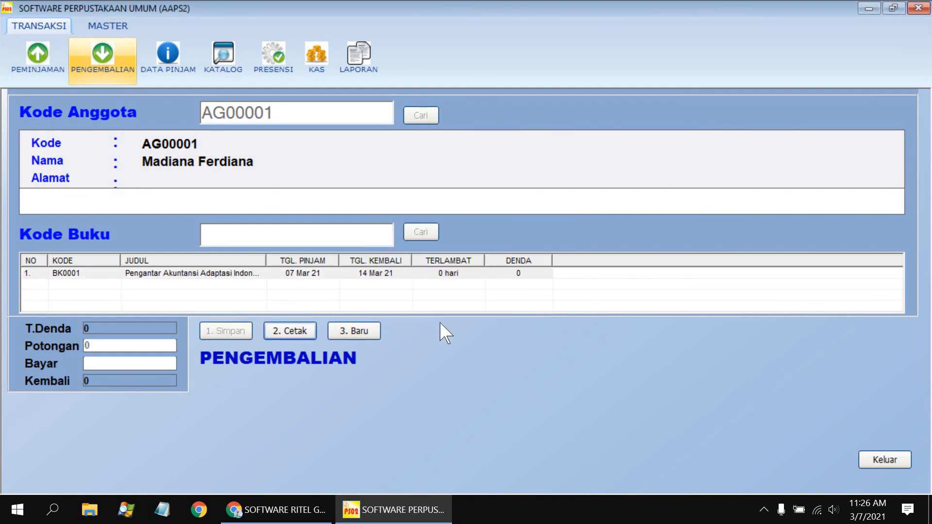
click(889, 461)
click(316, 52)
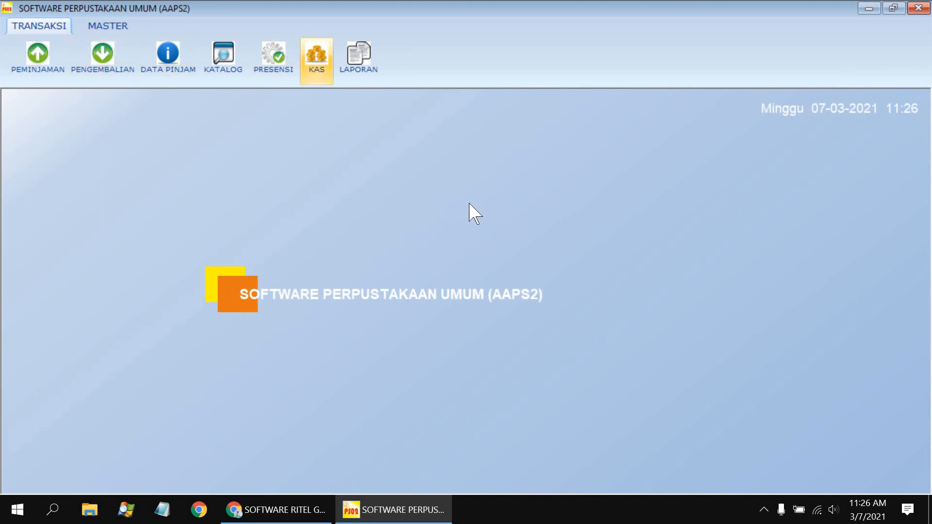
Show the indo-aplikasi.com AAPS2 listing in Chrome with its 350,000 and 2,000,000 prices.
click(263, 509)
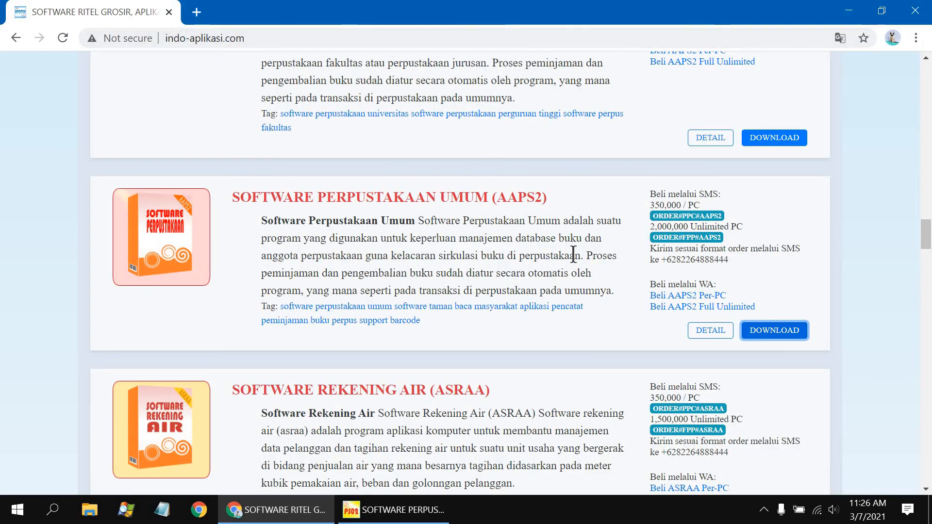
click(673, 276)
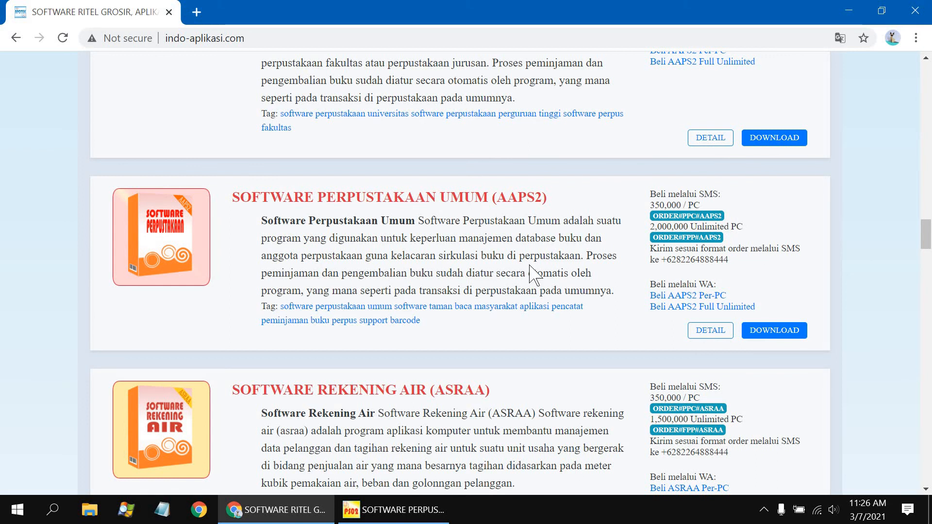
click(573, 519)
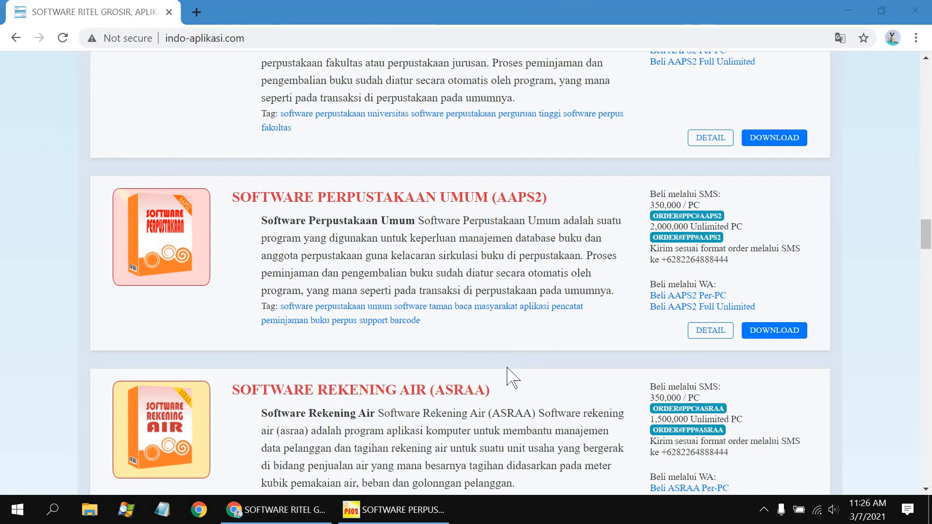